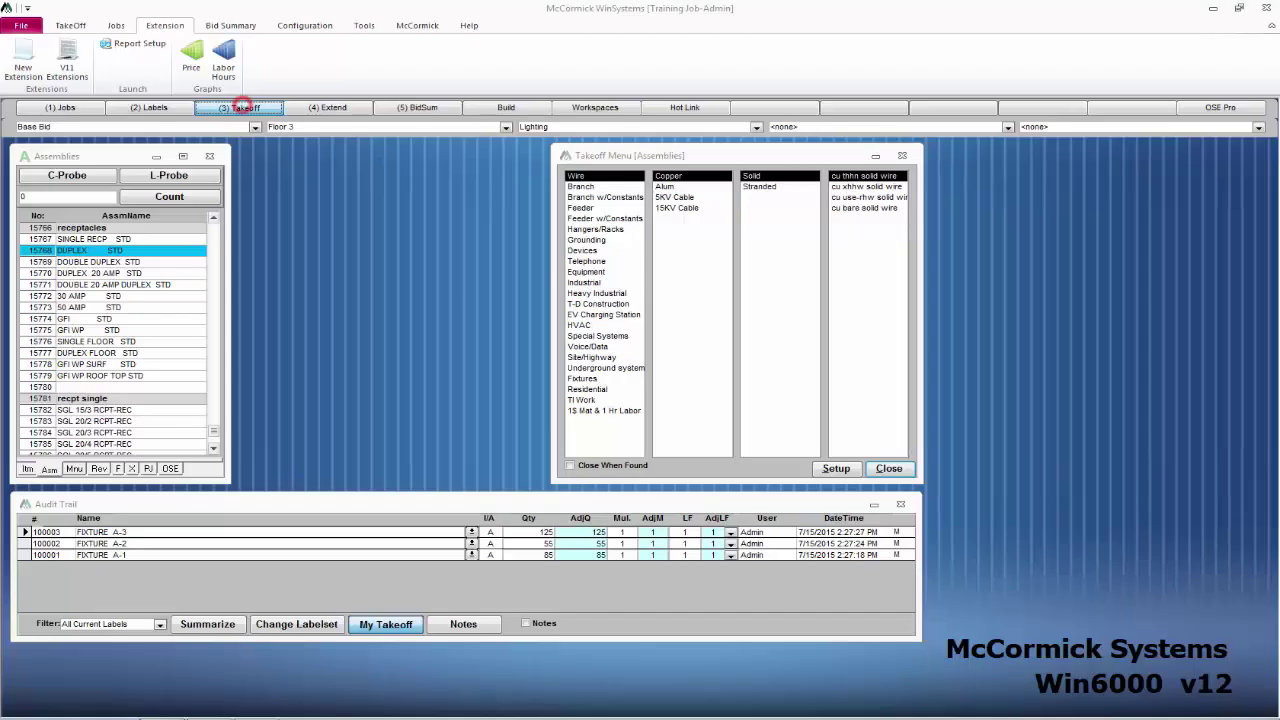
Step: Open the takeoff's extension and rename the Base Bid extension to Base Bid 1
left_click(243, 105)
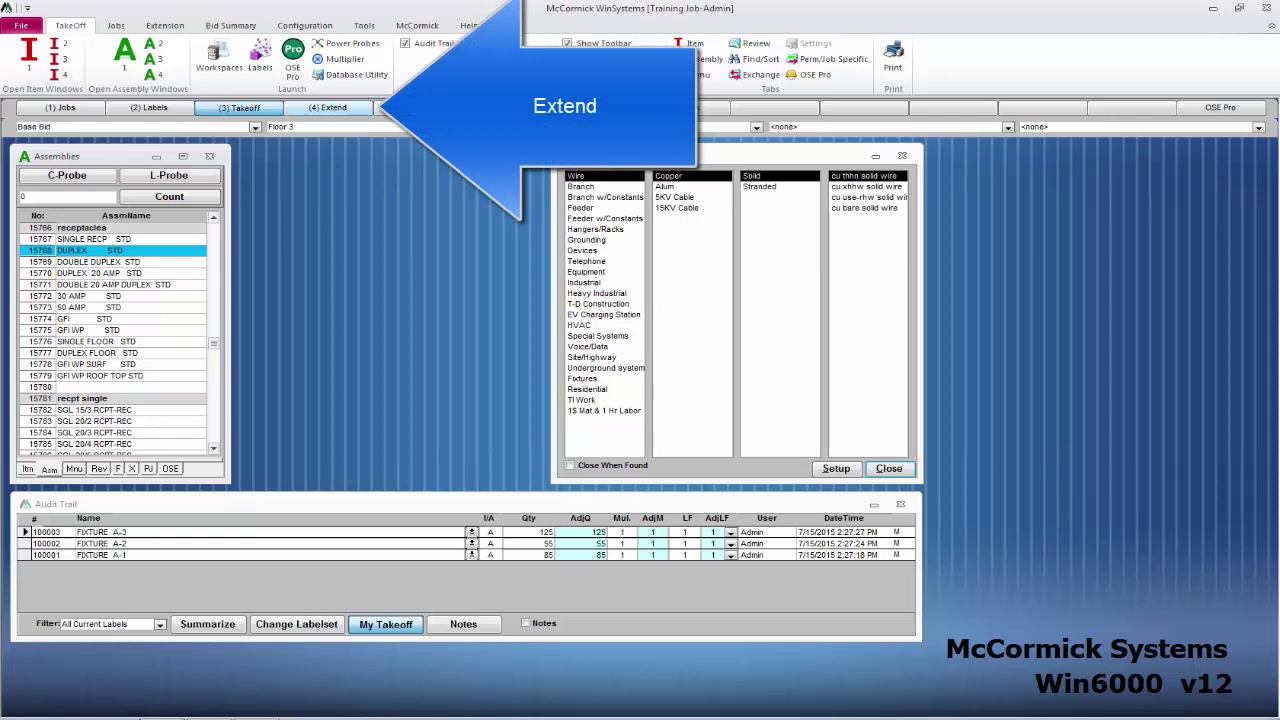
left_click(328, 107)
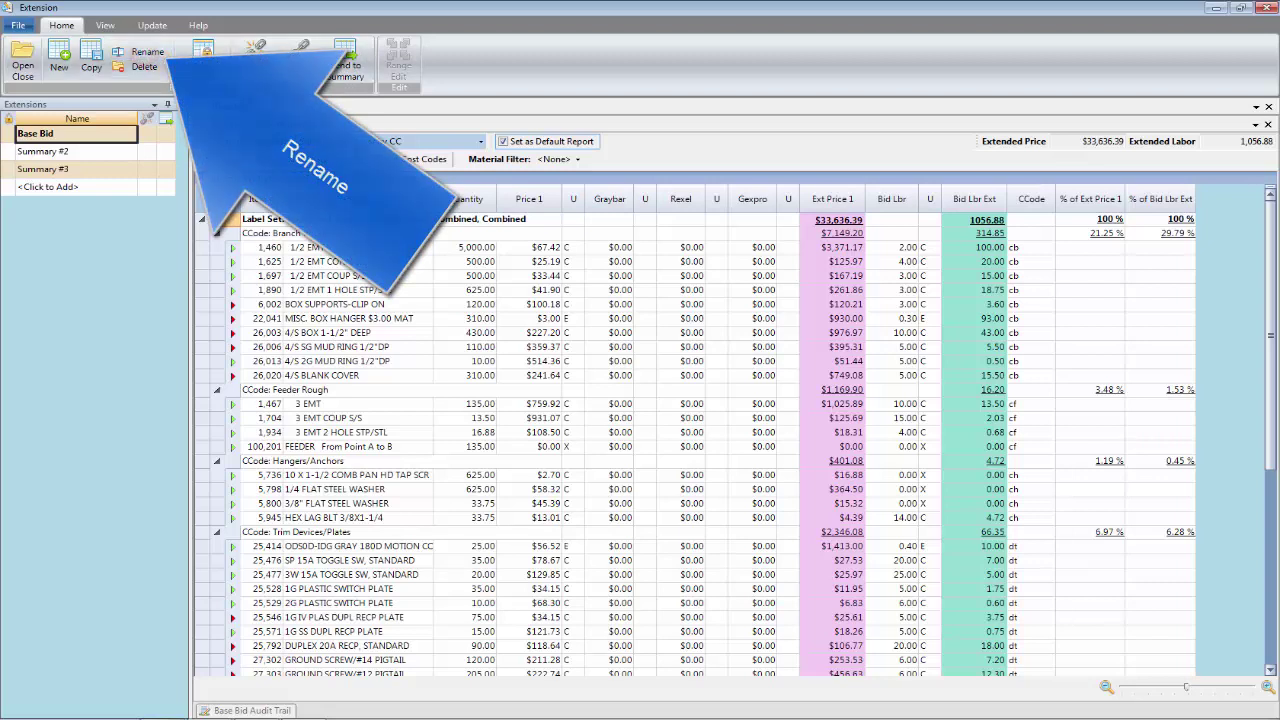
left_click(88, 133)
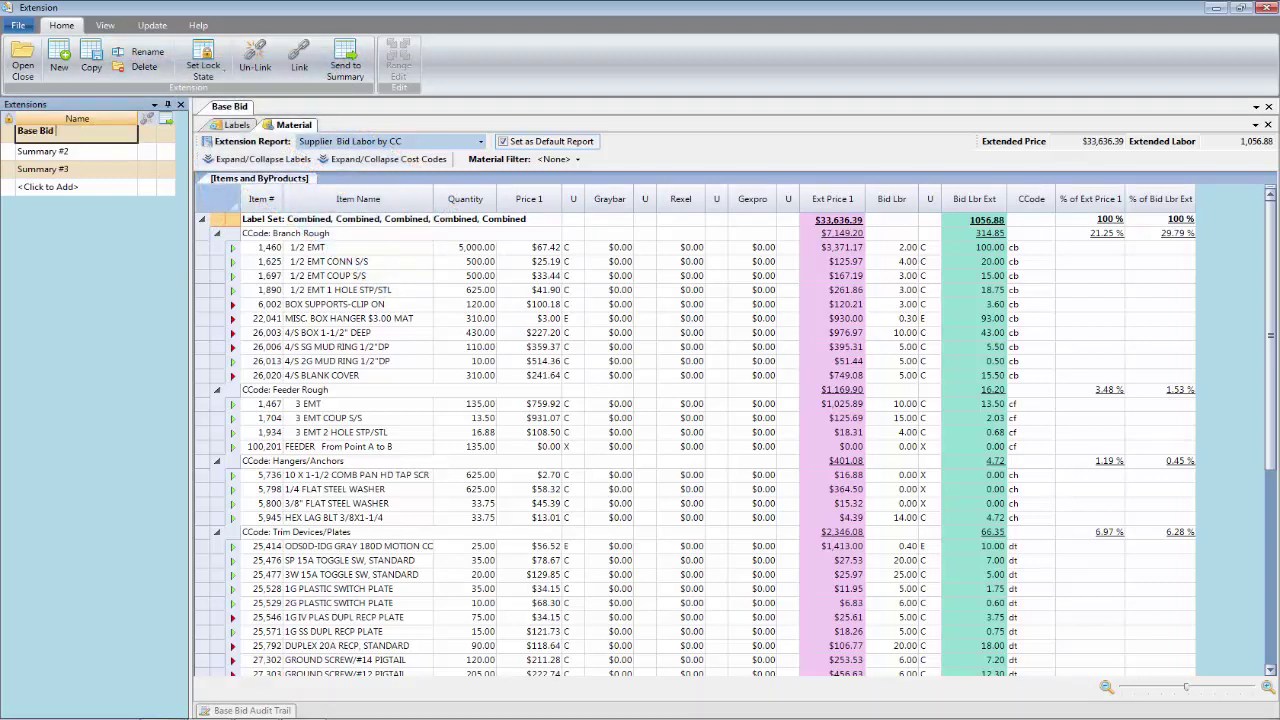
type("1")
key("Return")
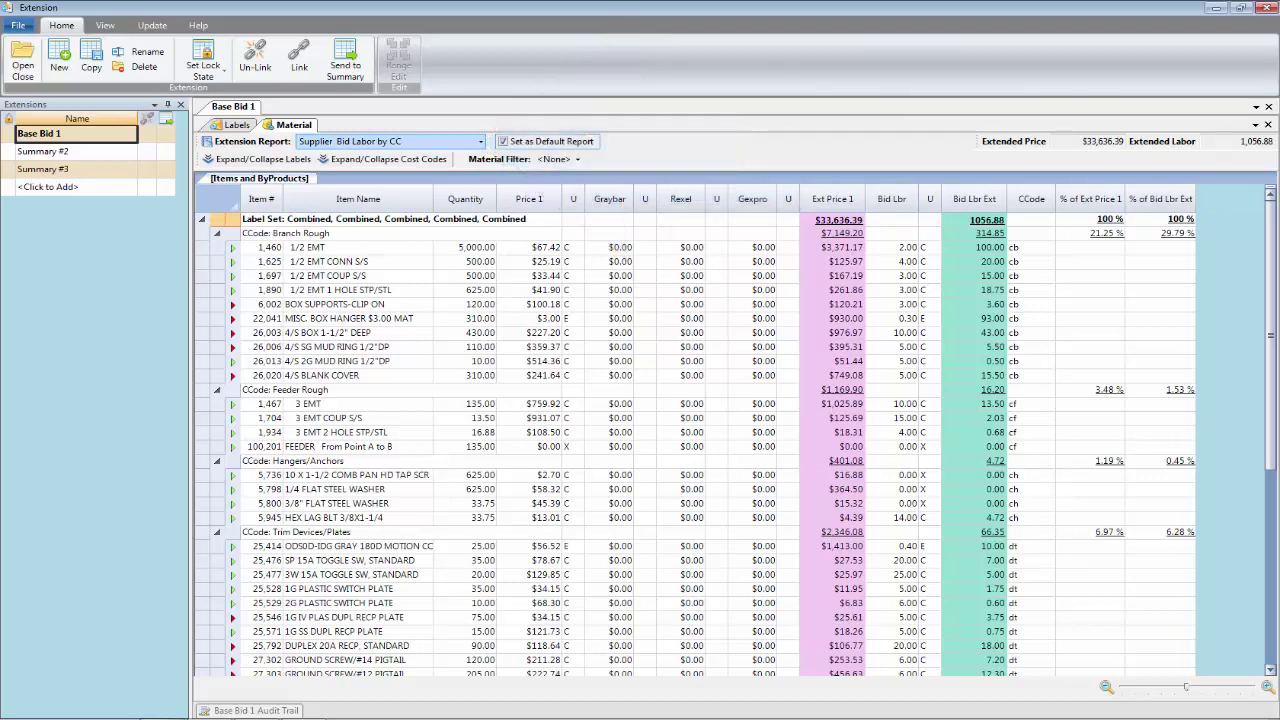
Step: Switch the extension report to Price 1 Bid Labor by Cost Code and set it as the default report
left_click(480, 141)
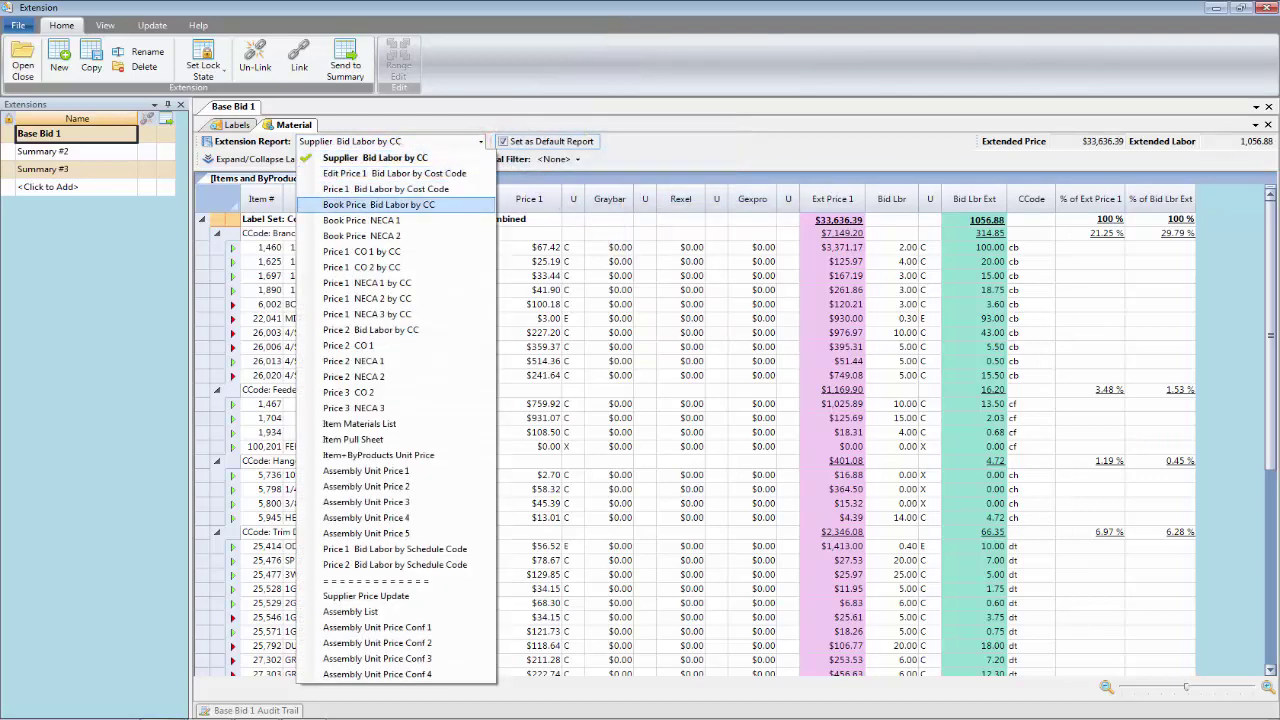
key("Down")
key("Down")
key("Down")
key("Down")
key("Down")
key("Up")
key("Up")
key("Up")
key("Up")
key("Up")
key("Up")
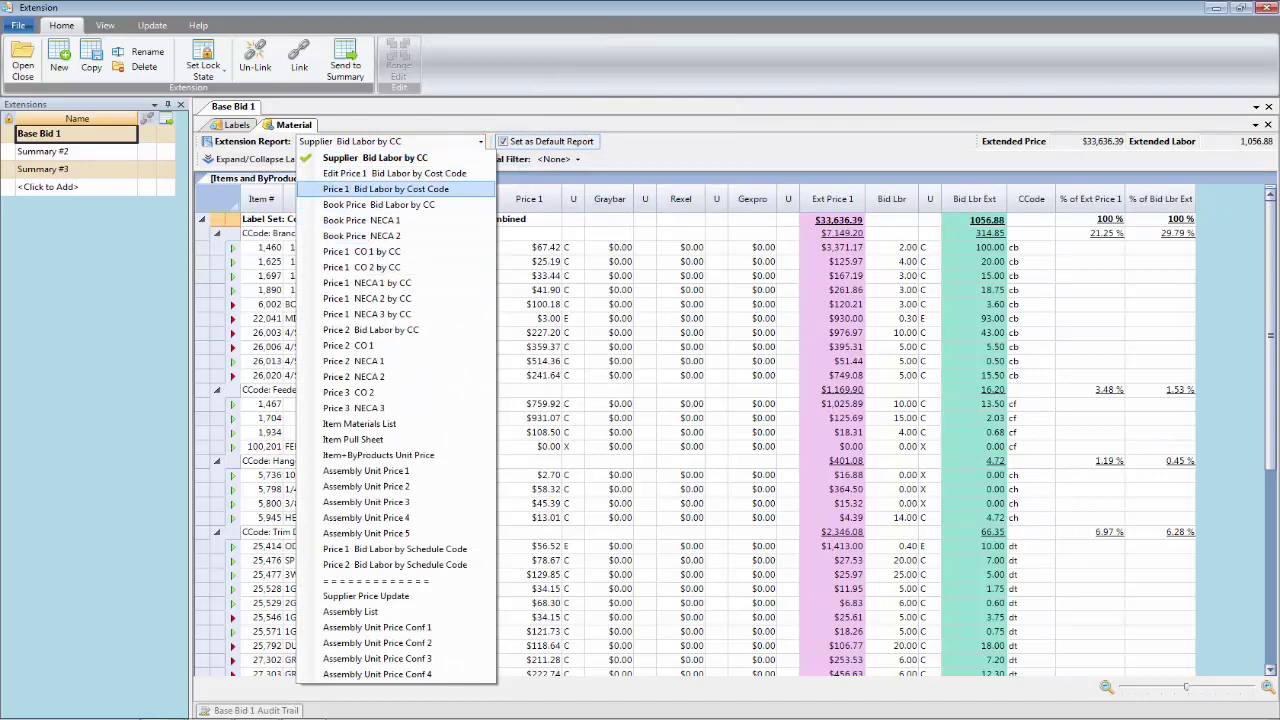
key("Return")
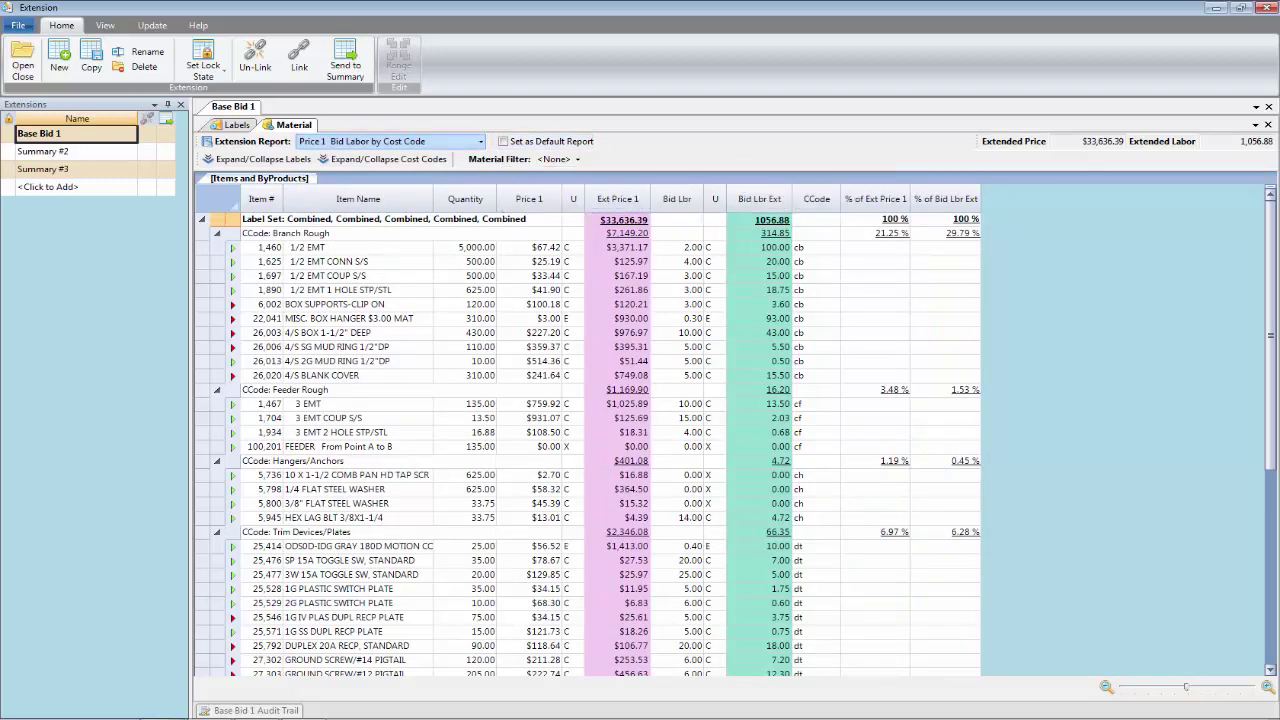
left_click(481, 142)
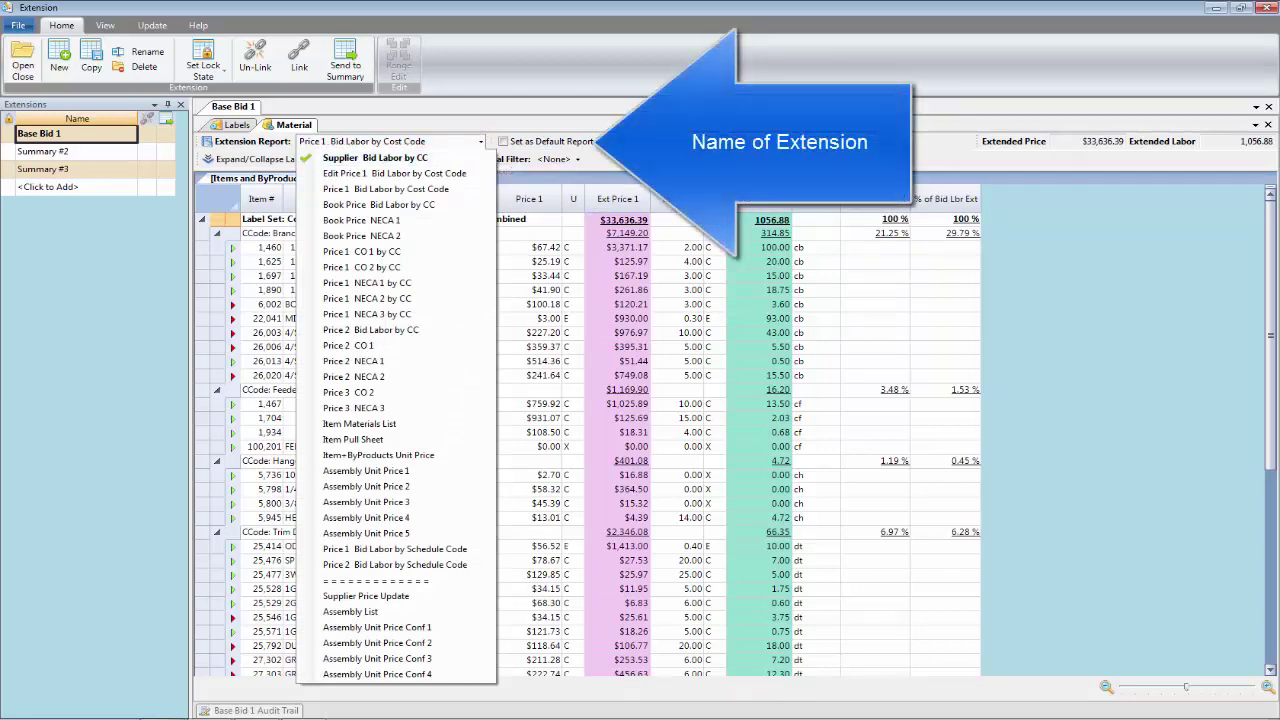
left_click(481, 142)
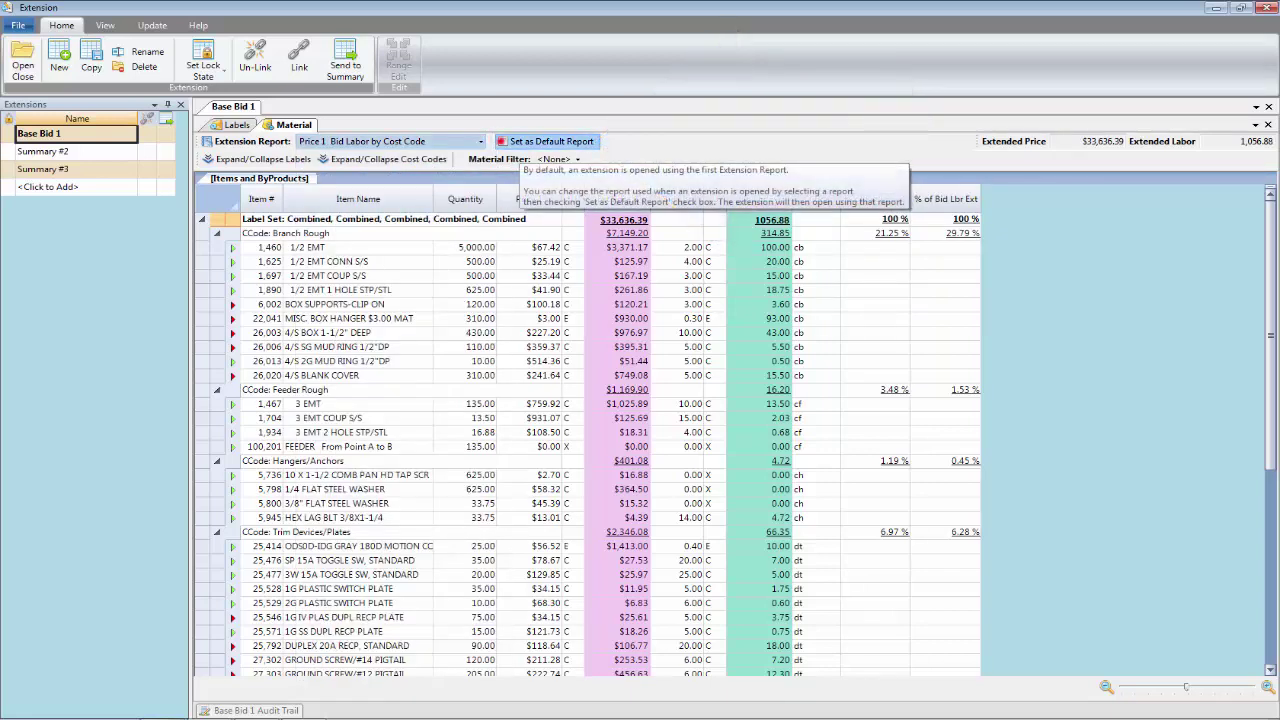
left_click(502, 141)
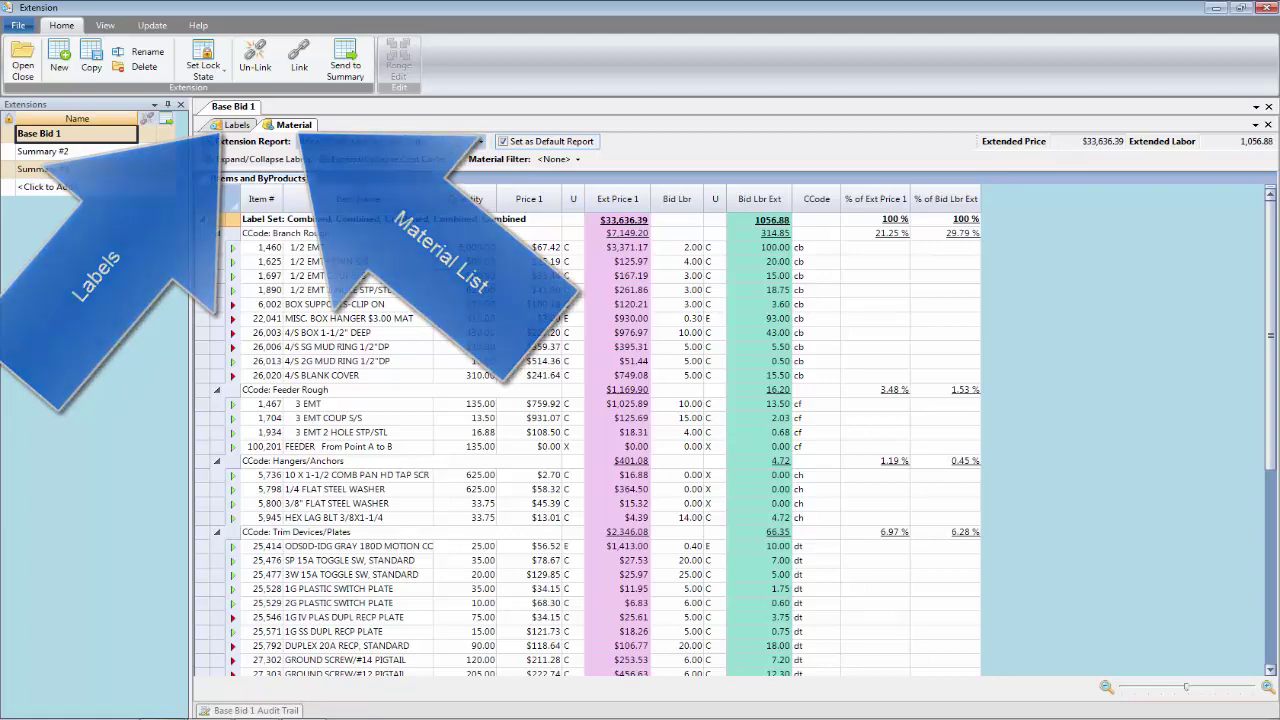
Step: Exclude Alternate 1, Change Order 1 and Change Order 2 from the Bids labels and show the material list
left_click(237, 124)
left_click(293, 124)
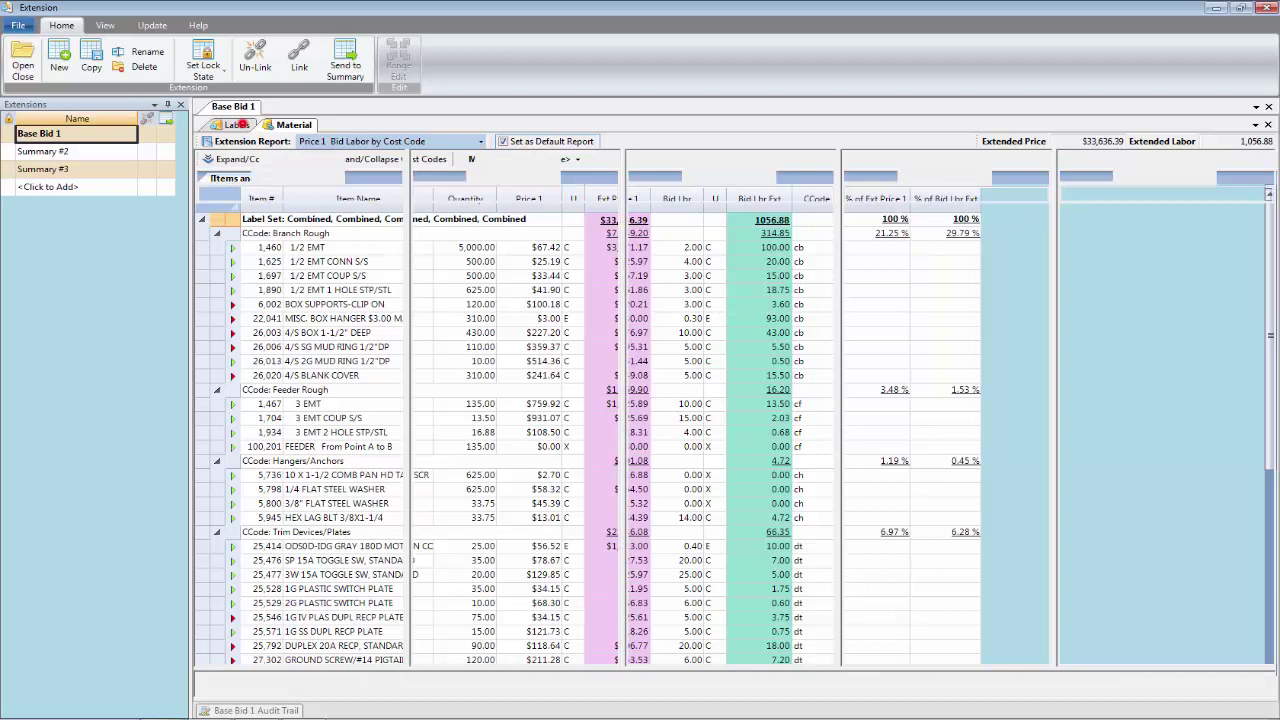
left_click(237, 124)
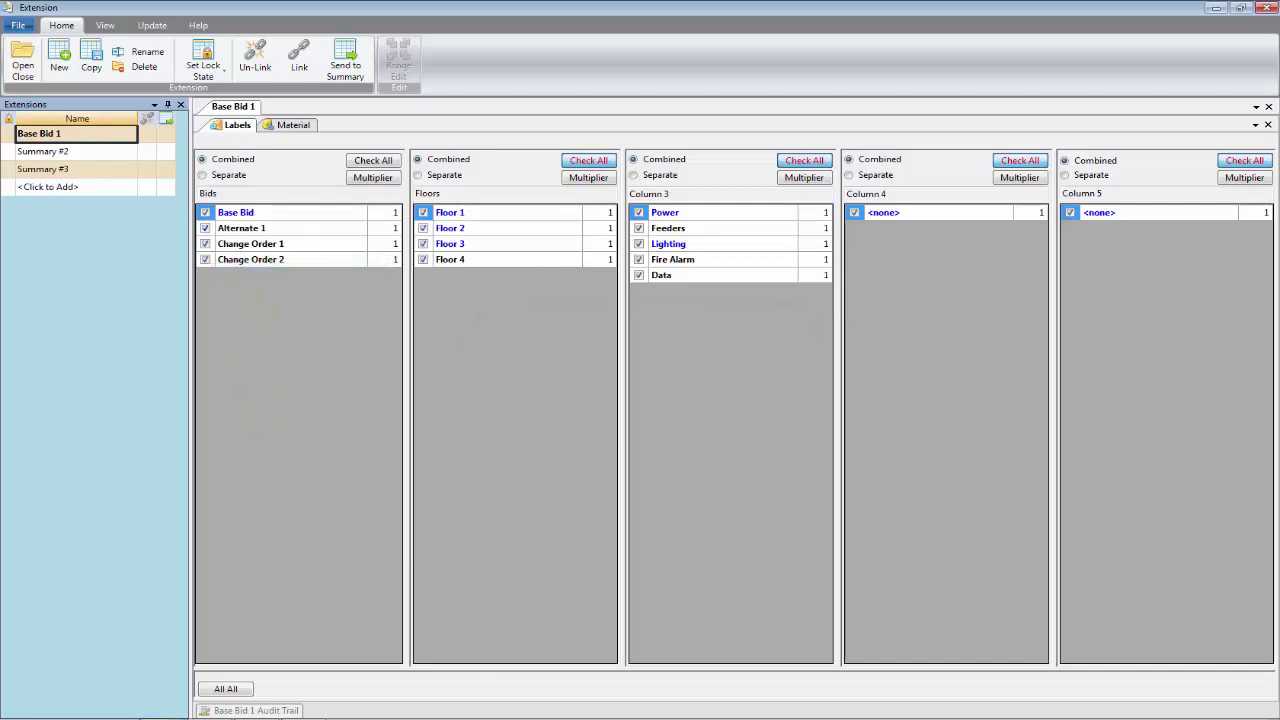
left_click(205, 228)
left_click(205, 244)
left_click(205, 259)
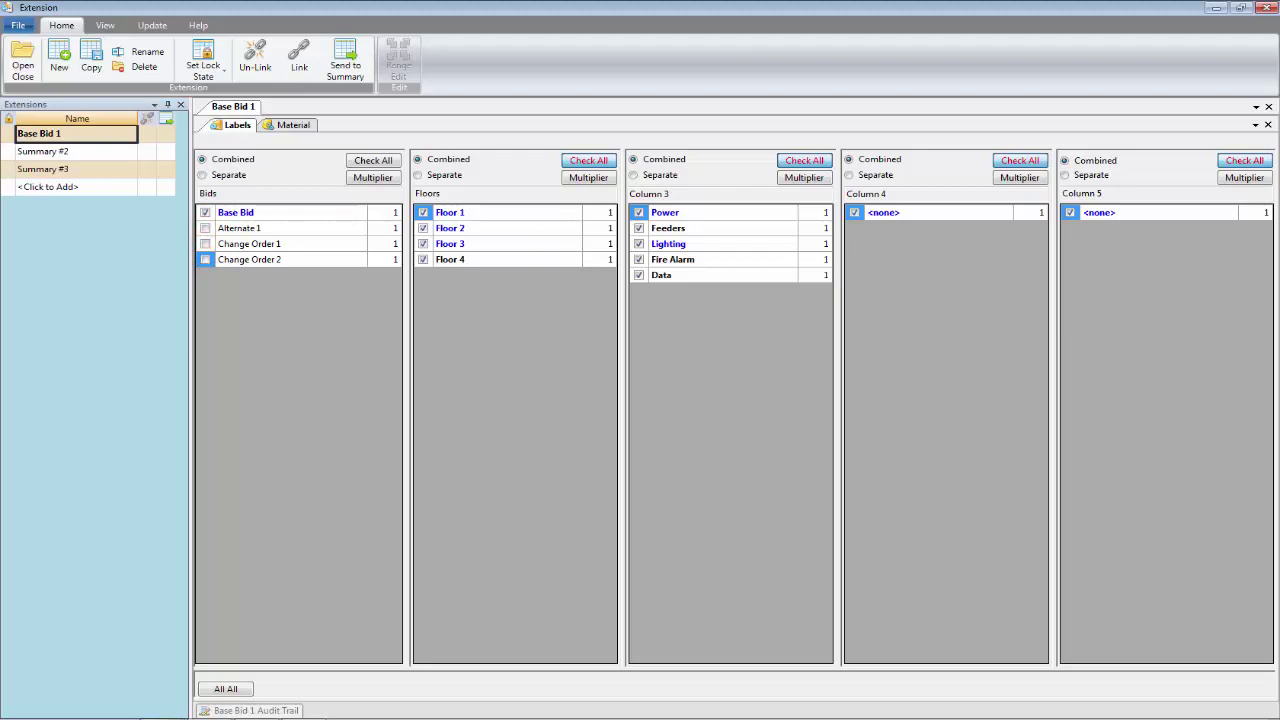
left_click(290, 125)
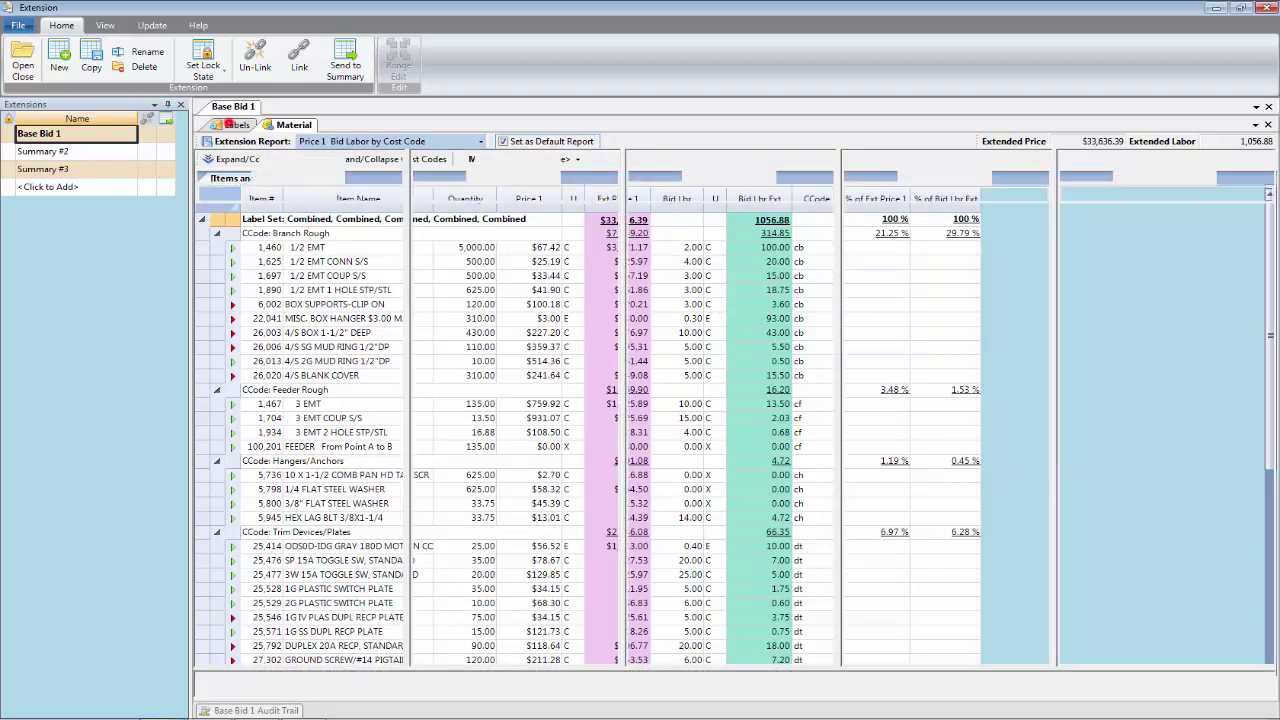
Step: Exclude Floor 2, Floor 3 and Floor 4 from the Floors labels and show the material for Floor 1 only
left_click(228, 125)
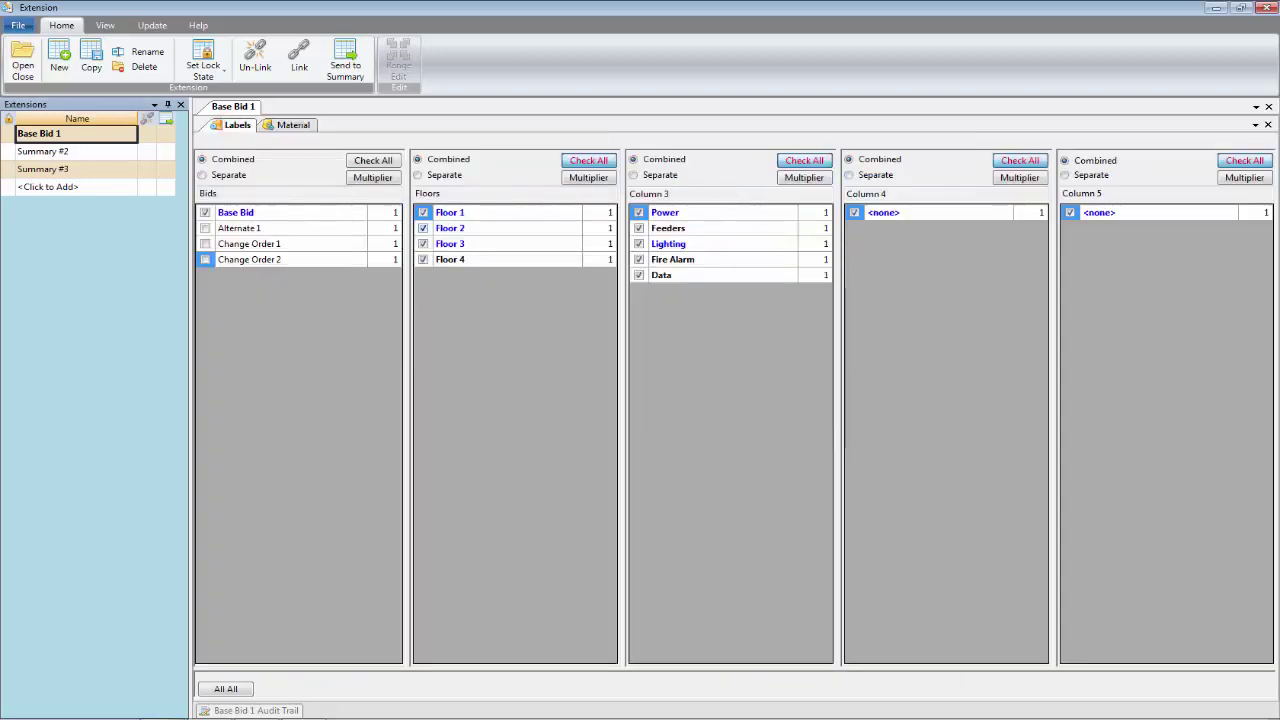
left_click(423, 228)
left_click(423, 243)
left_click(423, 259)
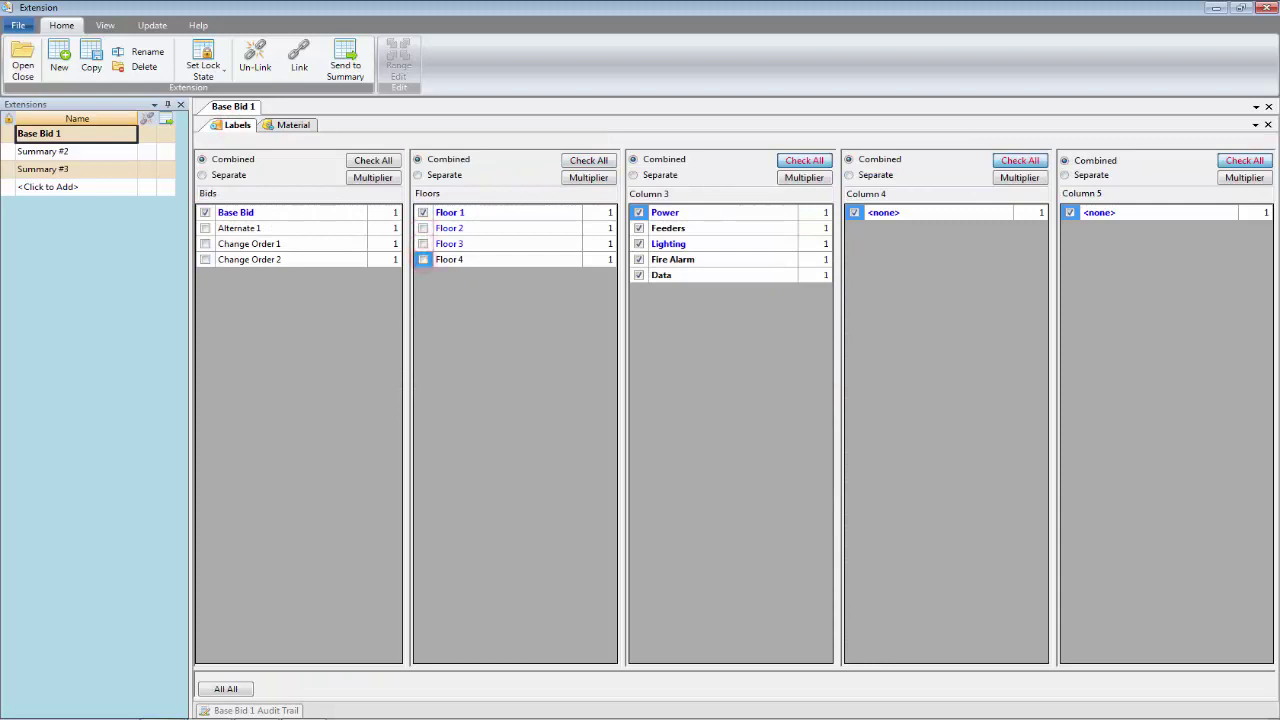
left_click(293, 124)
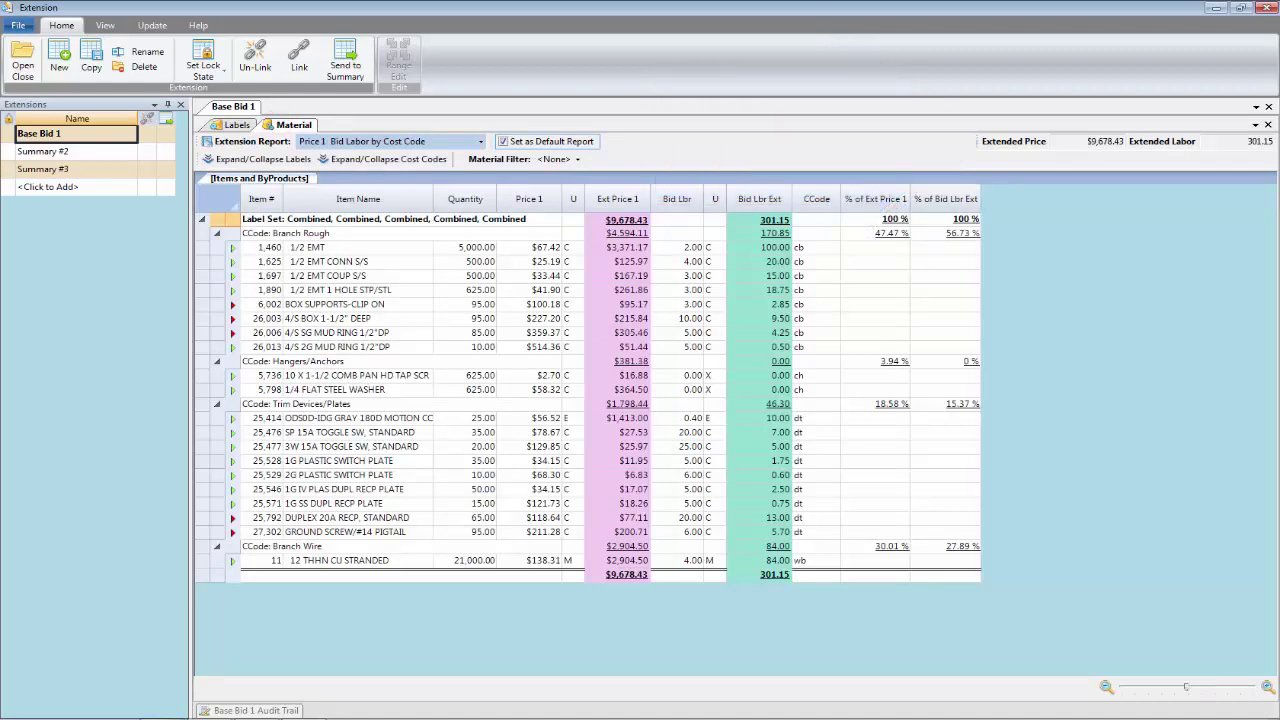
Step: Include Floor 2, Floor 3 and Floor 4 in the Floors labels again and return to the material list
left_click(233, 124)
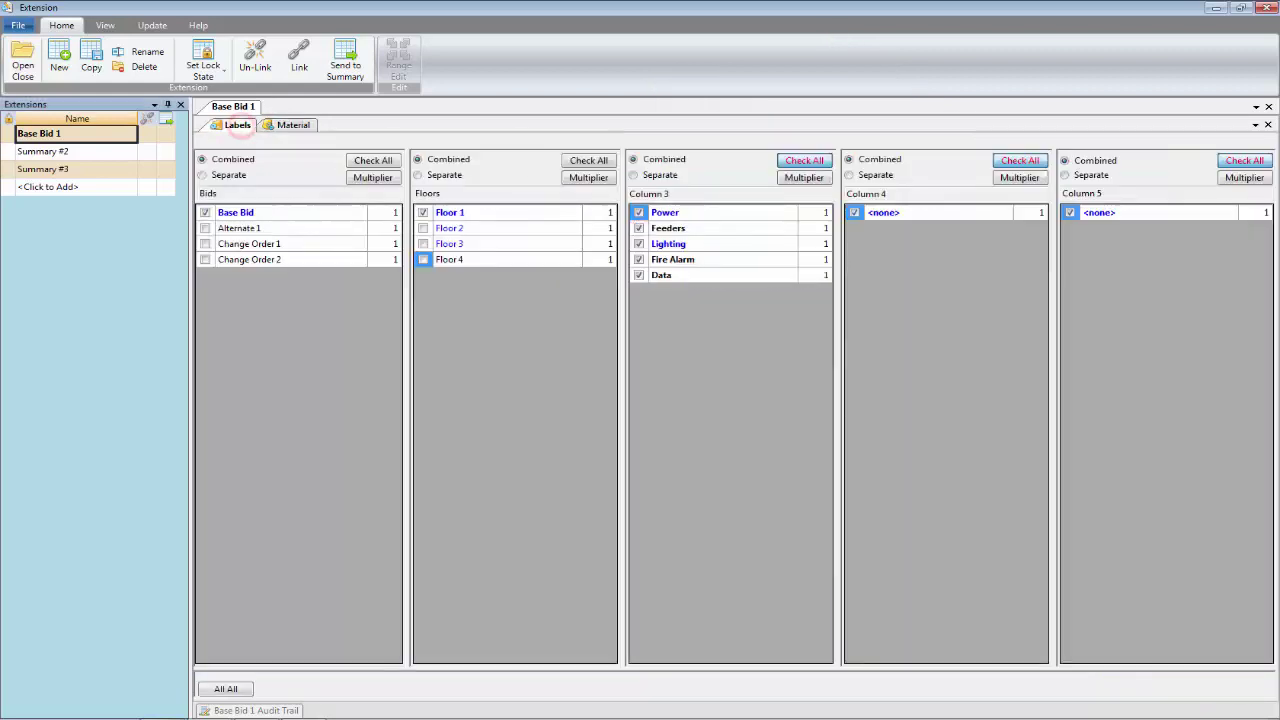
left_click(424, 228)
left_click(423, 244)
left_click(423, 259)
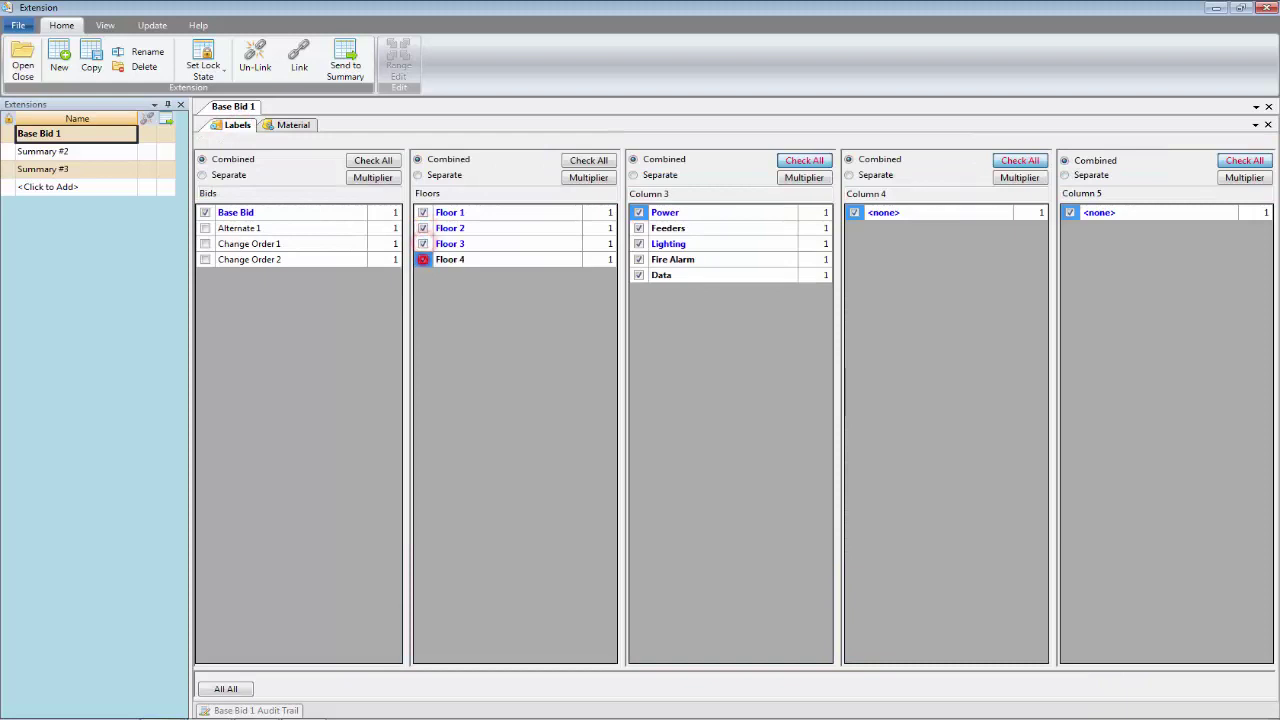
left_click(293, 124)
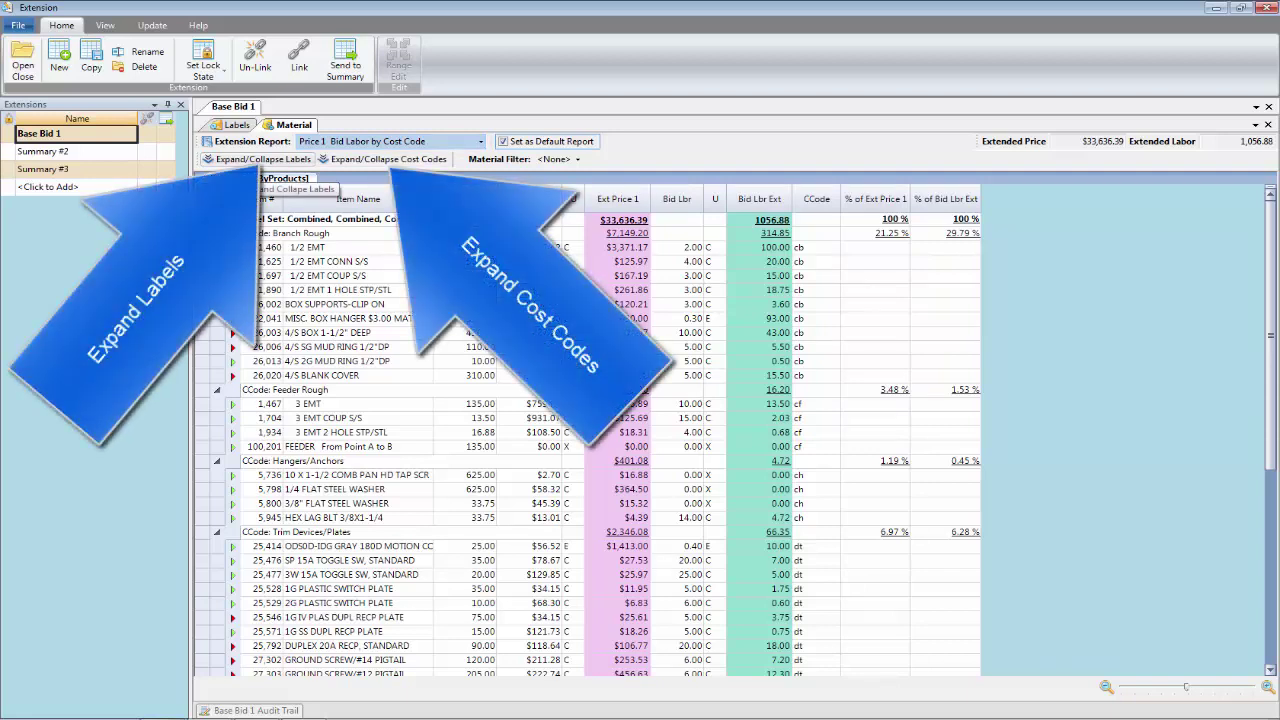
Step: Collapse and re-expand the material list by labels, and do the same by cost codes
left_click(262, 160)
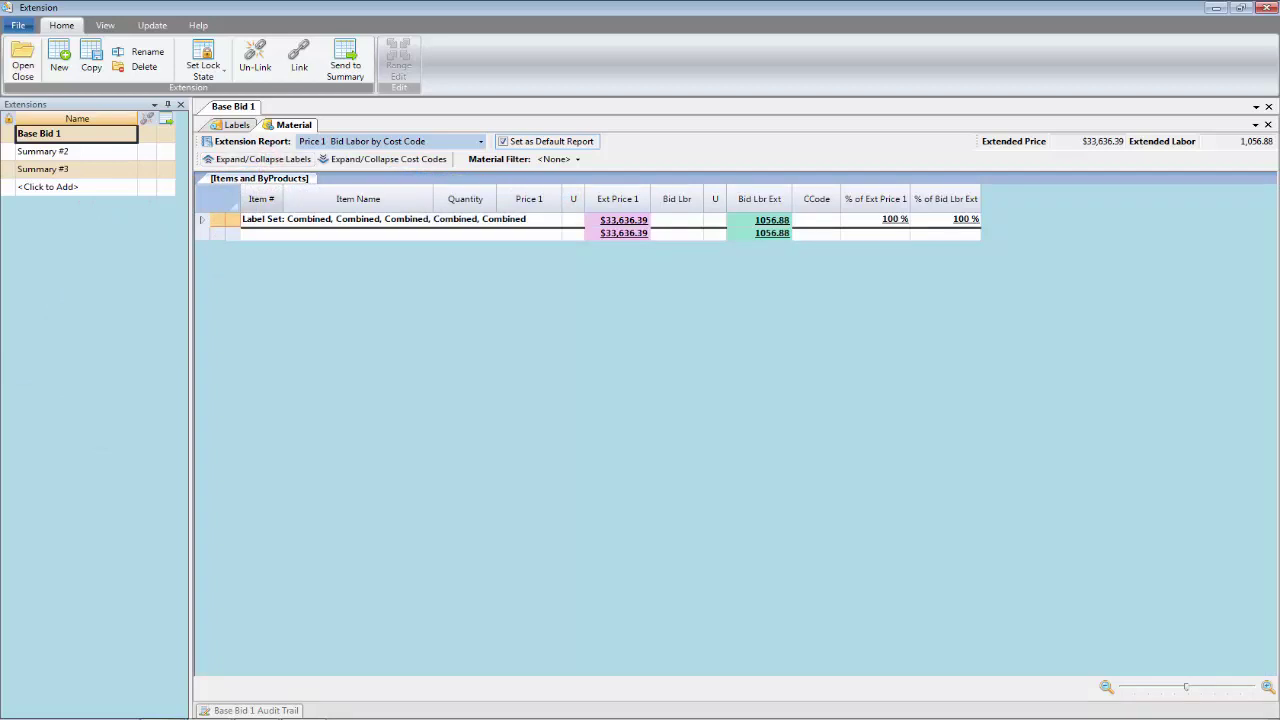
left_click(262, 160)
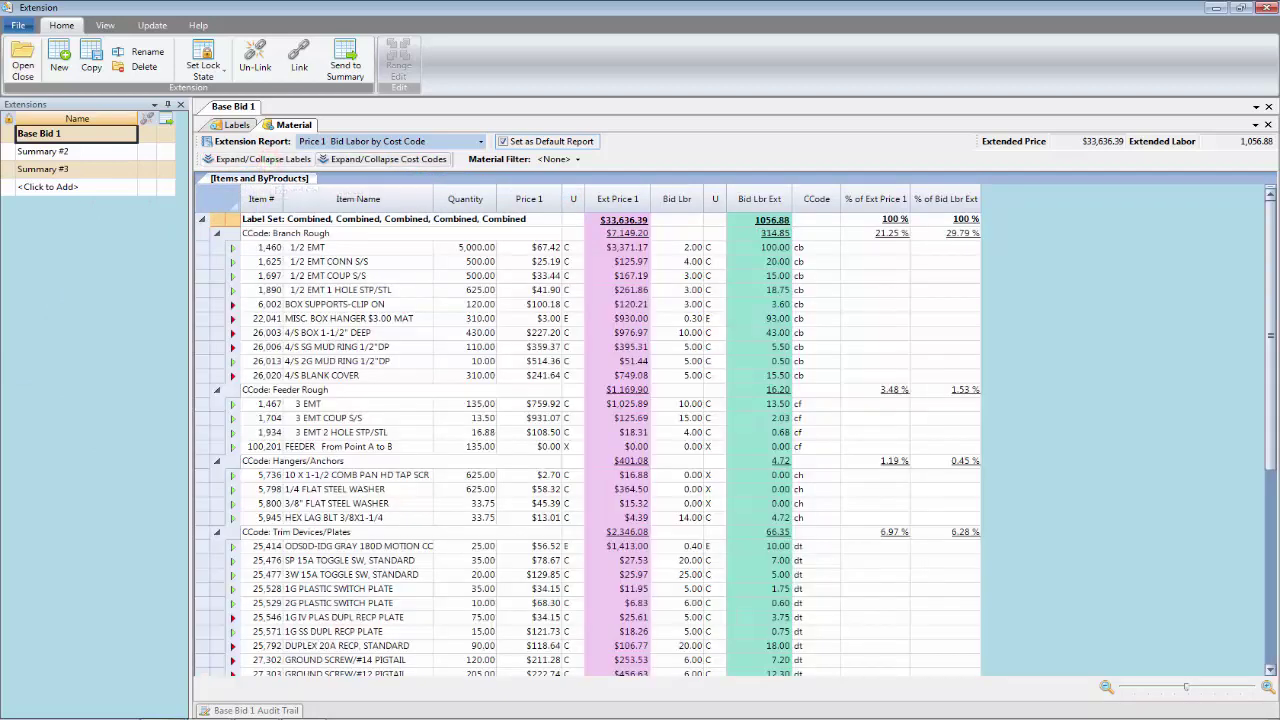
left_click(358, 162)
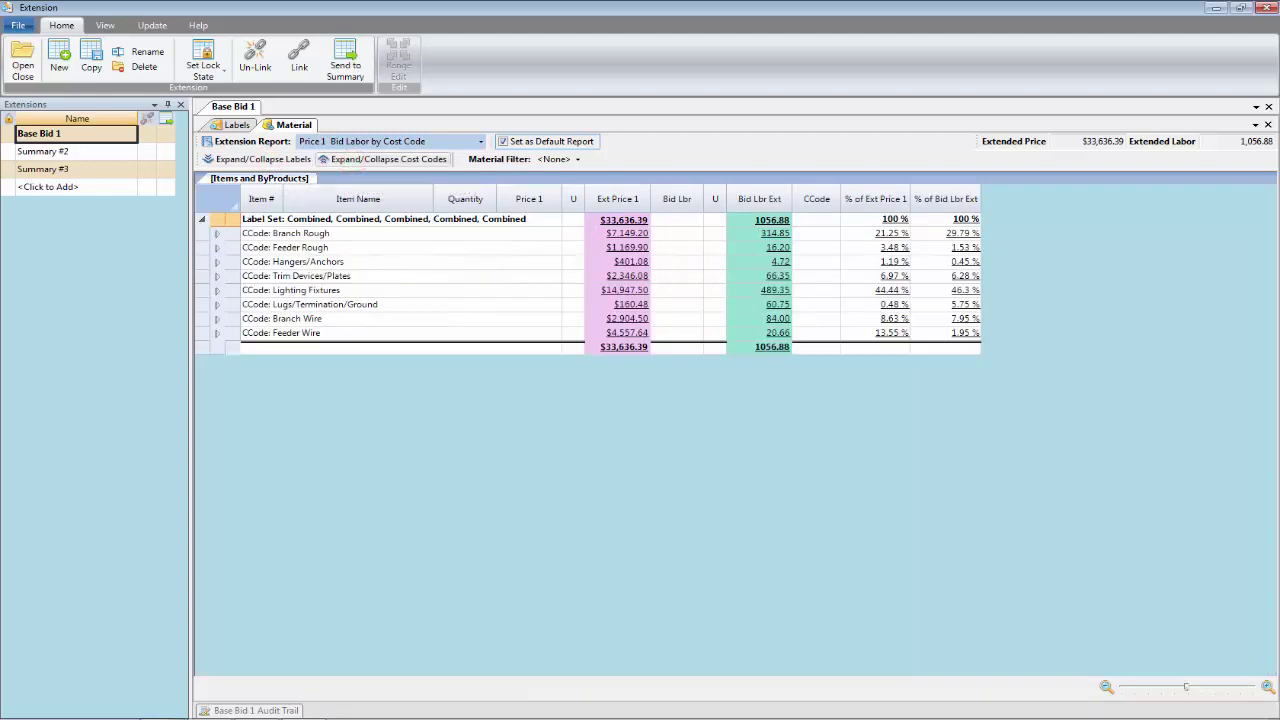
left_click(357, 160)
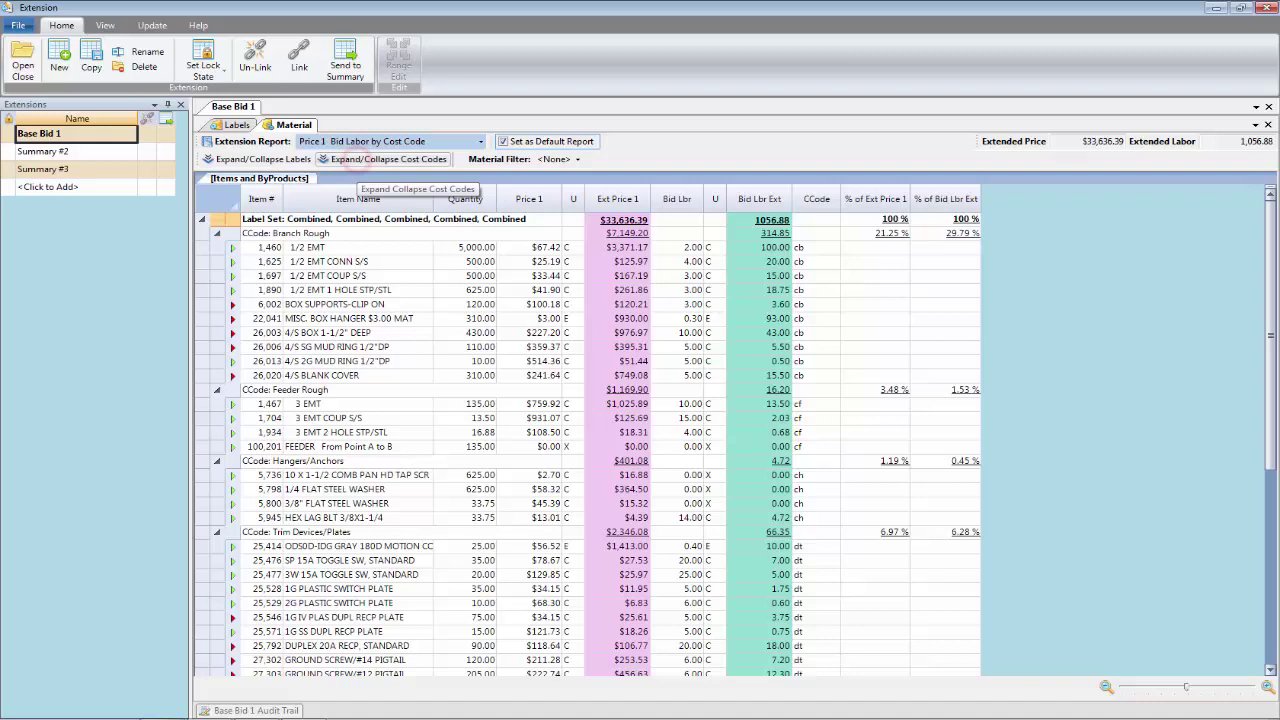
Step: Set the Floors labels to Separate and show the material list broken out by floor
left_click(243, 124)
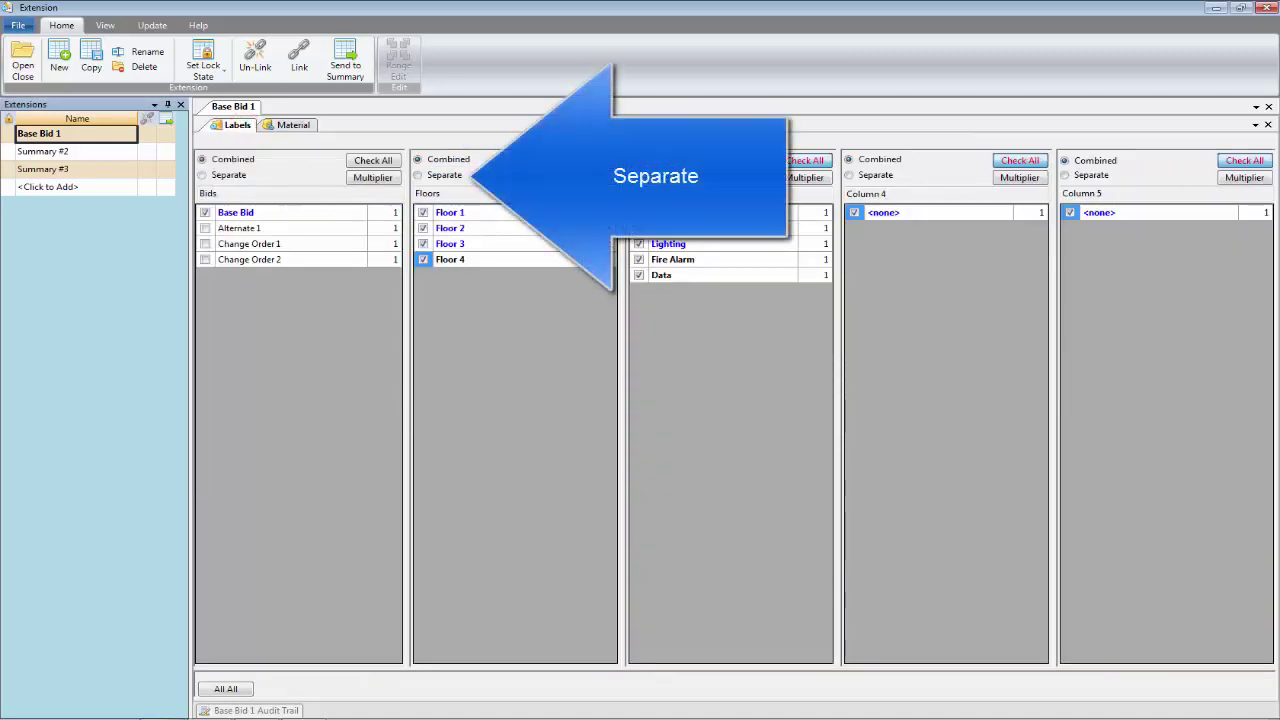
left_click(418, 175)
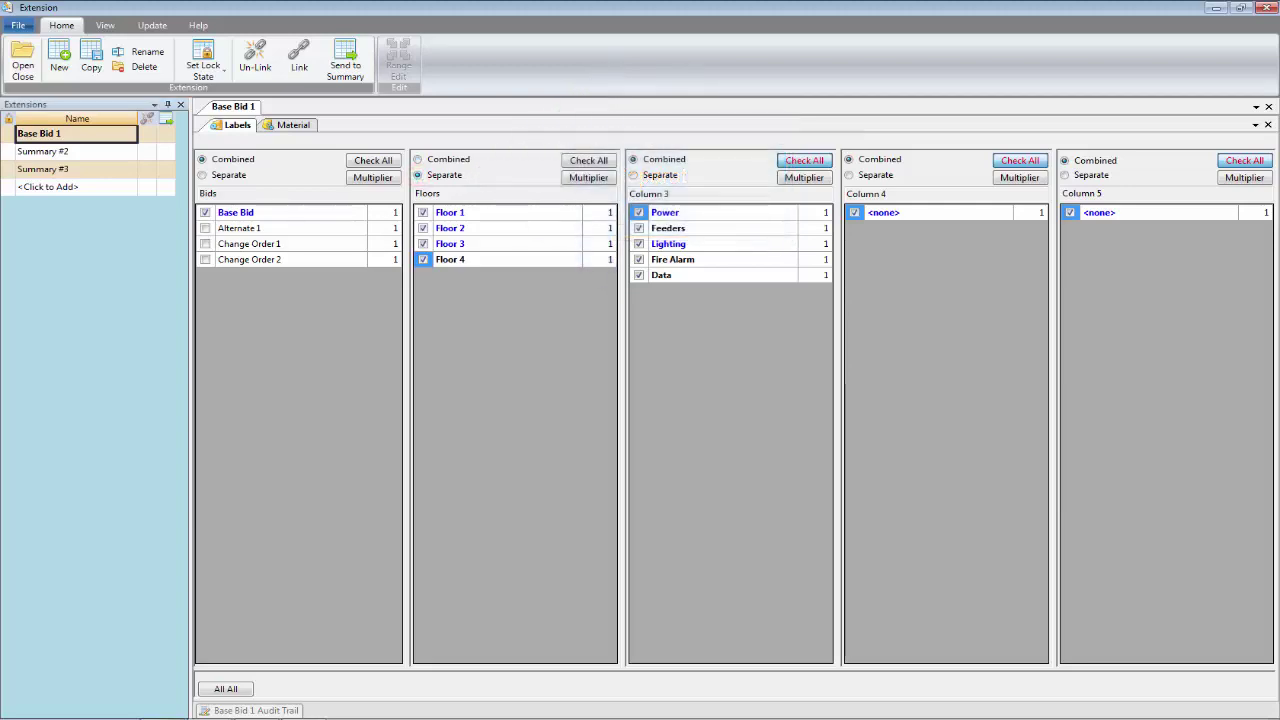
left_click(292, 124)
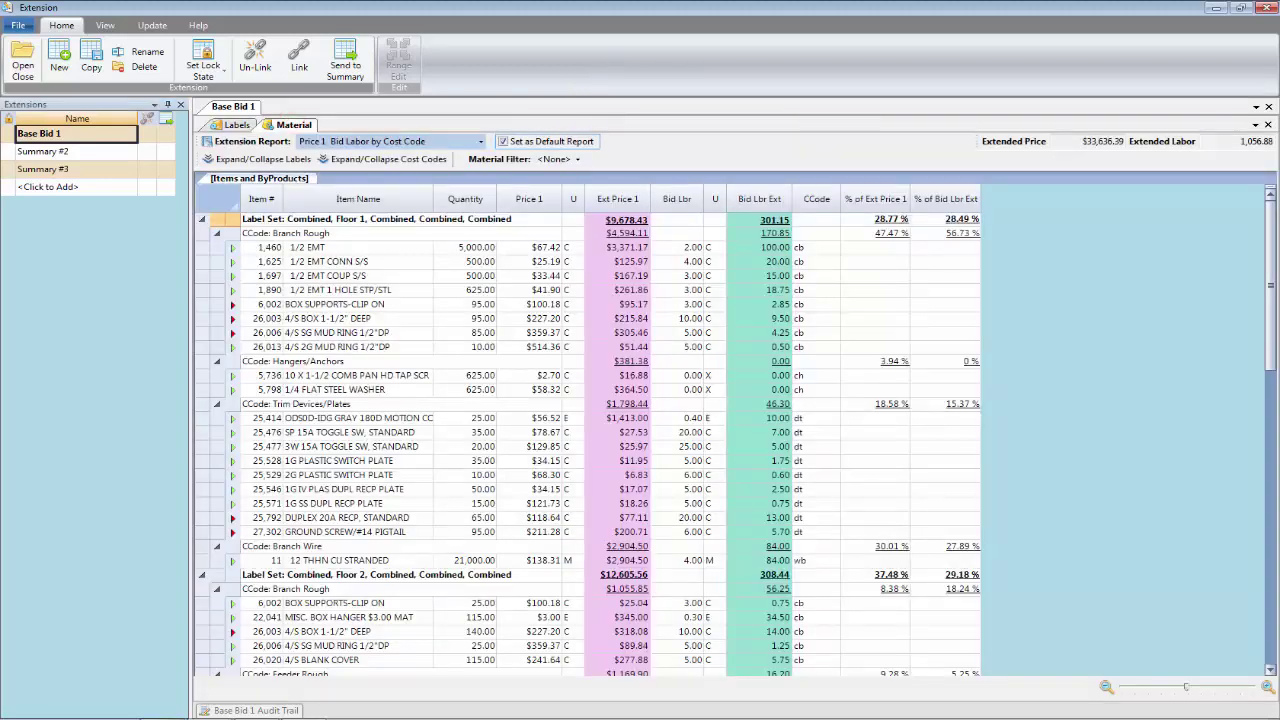
Step: Review the floor and cost code summaries, drill into Floor 1's Branch Rough items, and expand all cost codes again
left_click(268, 159)
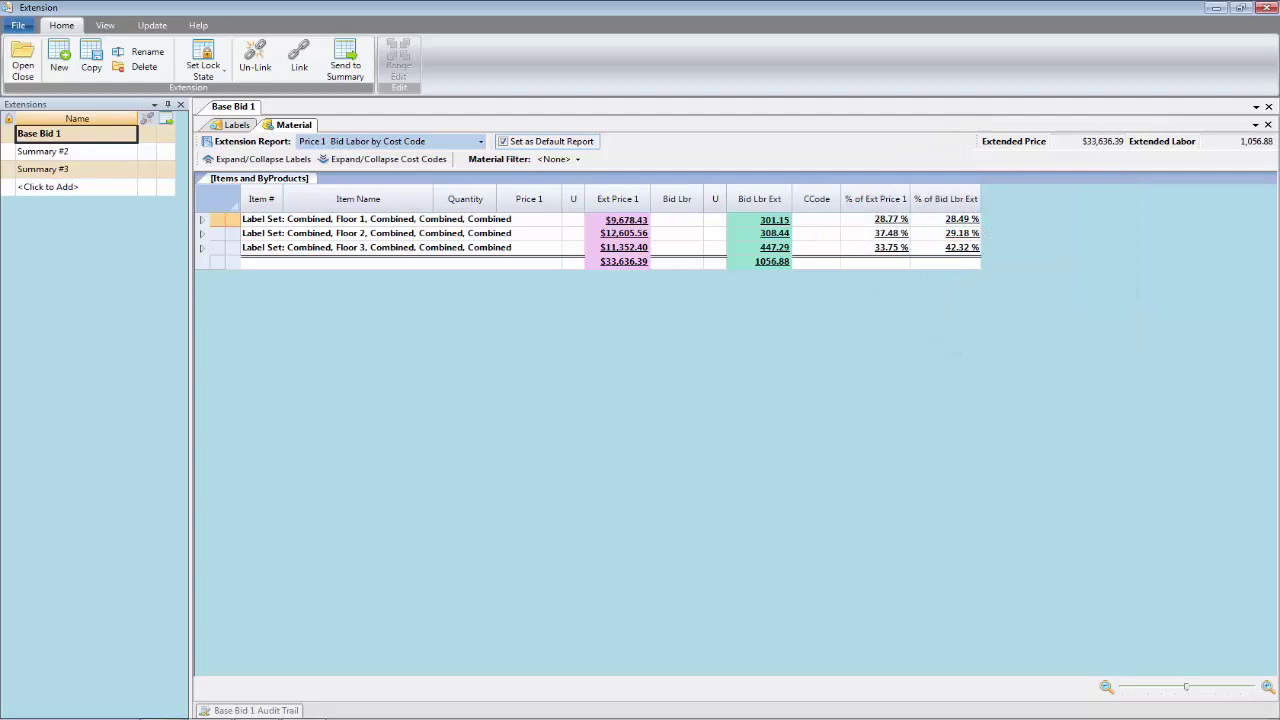
left_click(276, 158)
left_click(355, 159)
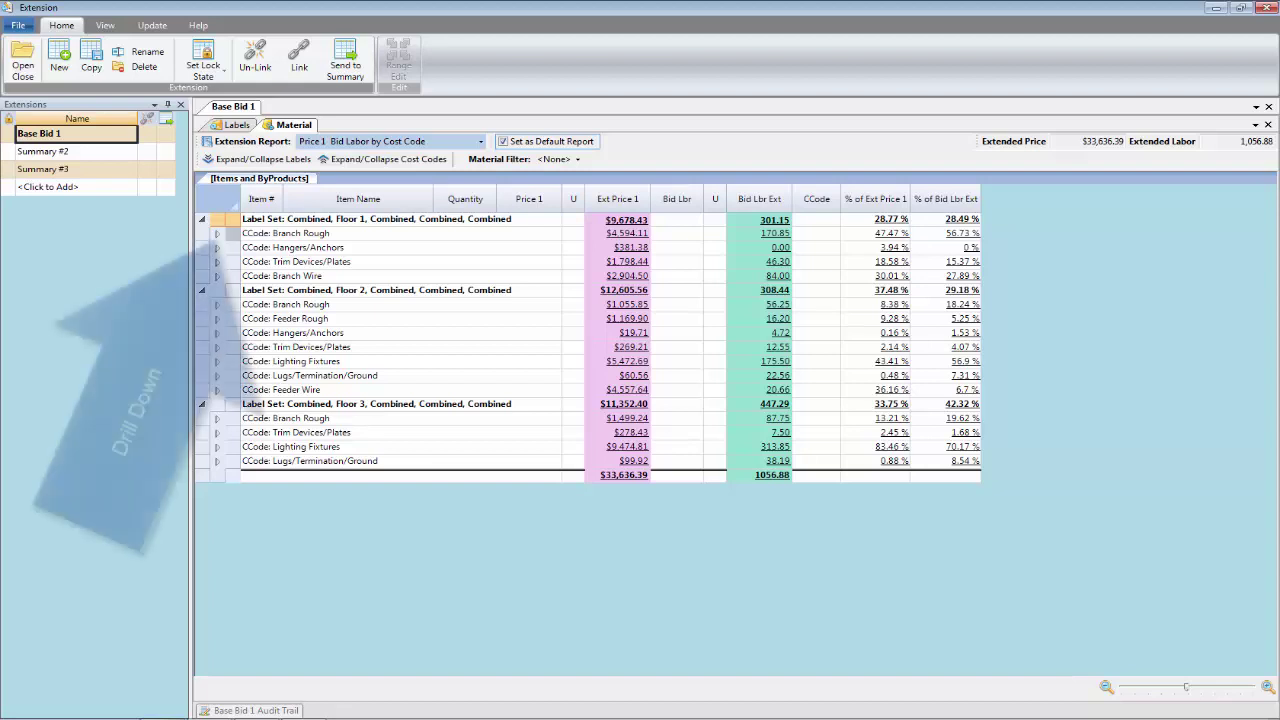
left_click(217, 233)
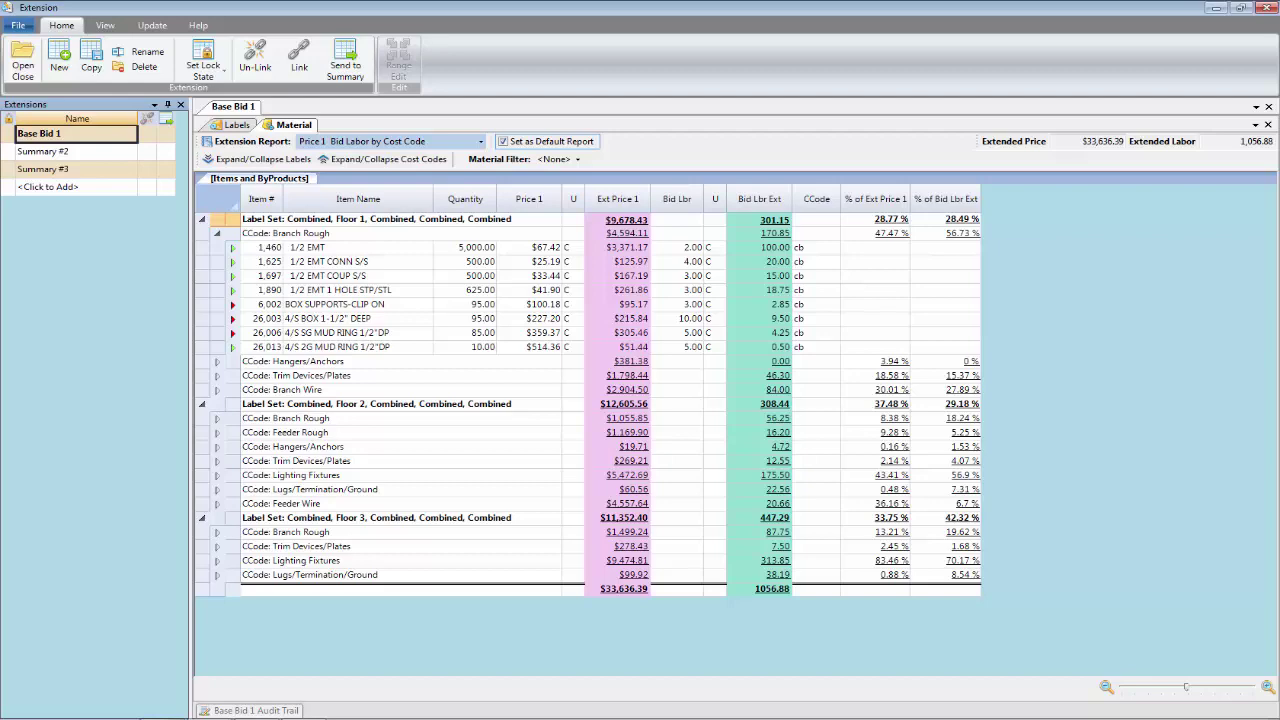
left_click(360, 160)
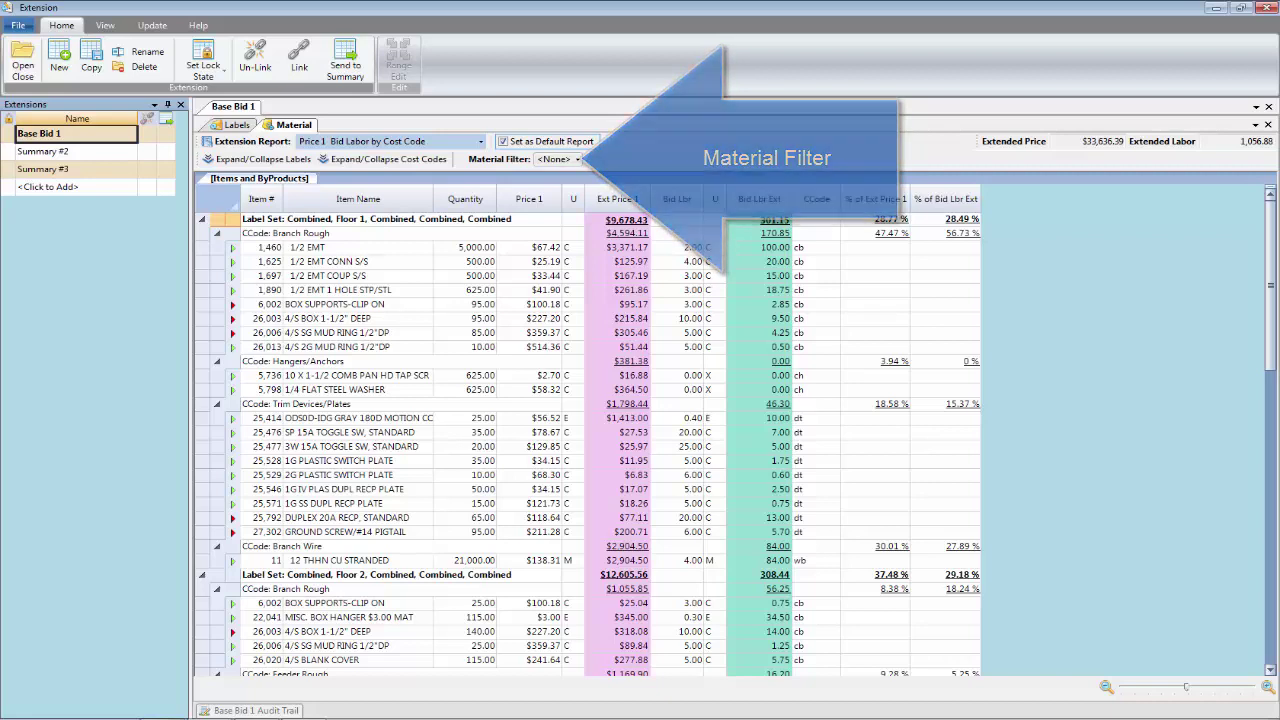
Step: Filter the material list for items with 0 Price, and switch the filter to 0 Labor
left_click(557, 159)
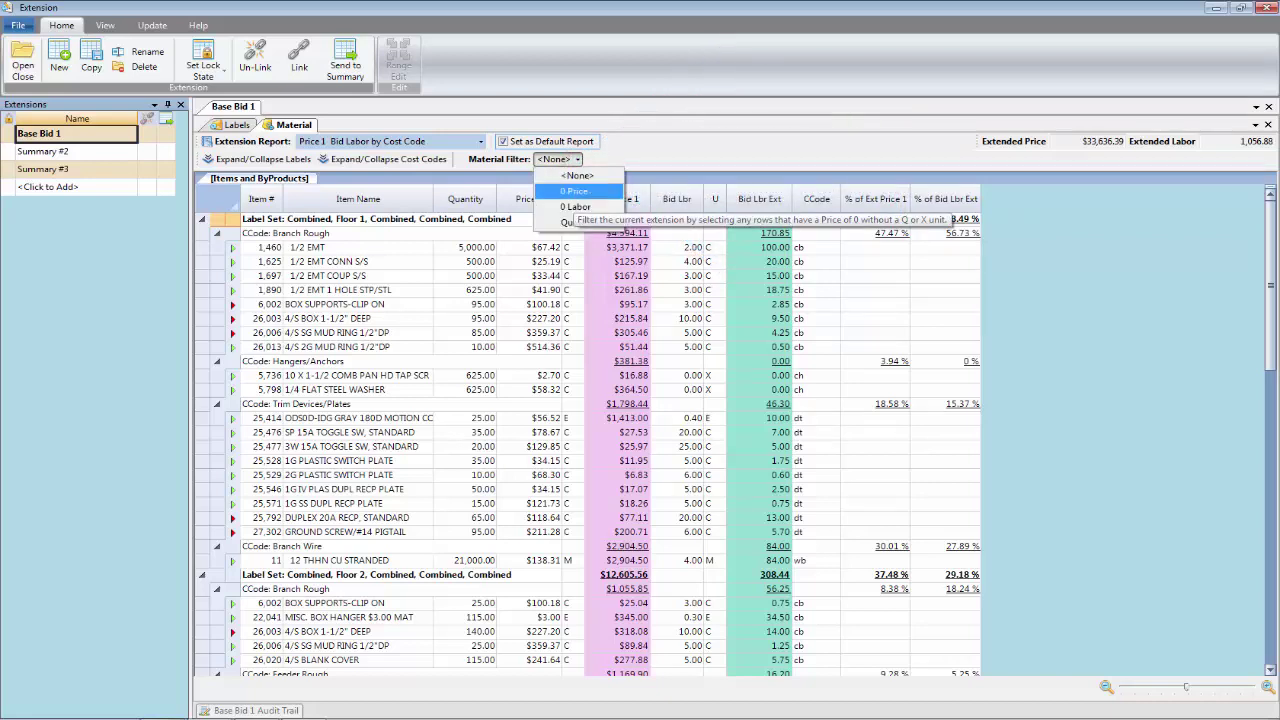
left_click(575, 191)
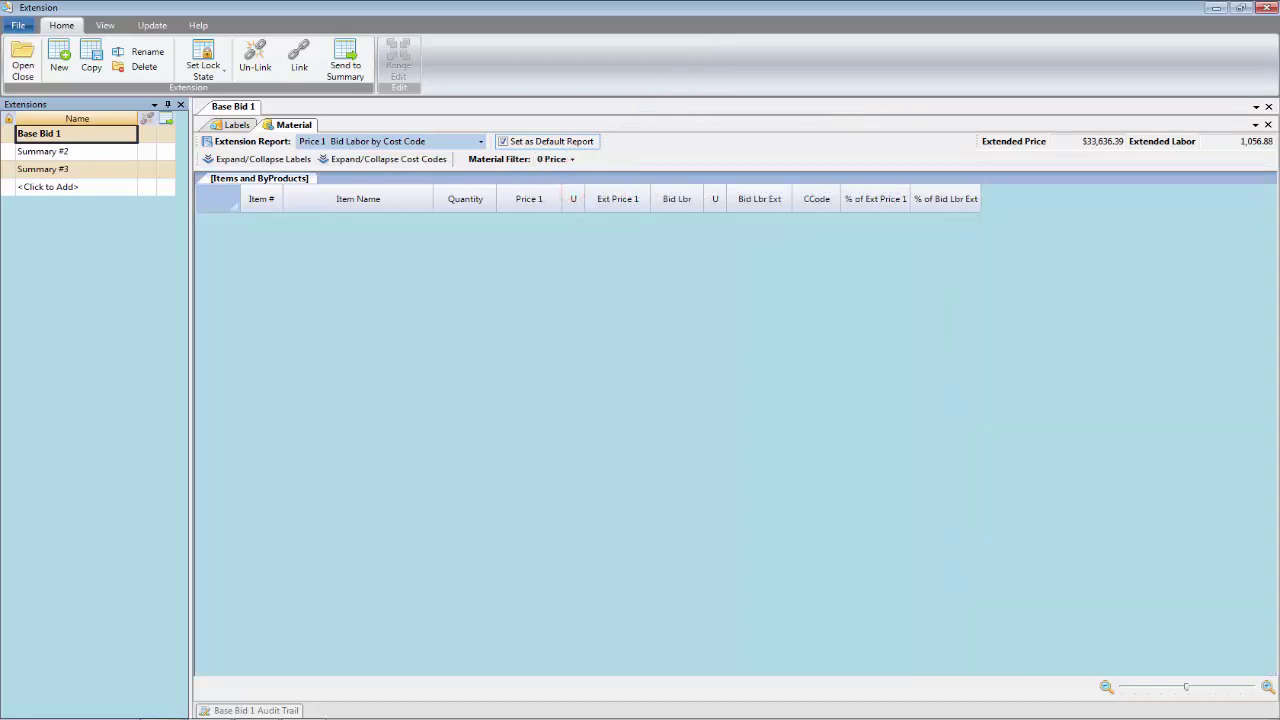
left_click(556, 159)
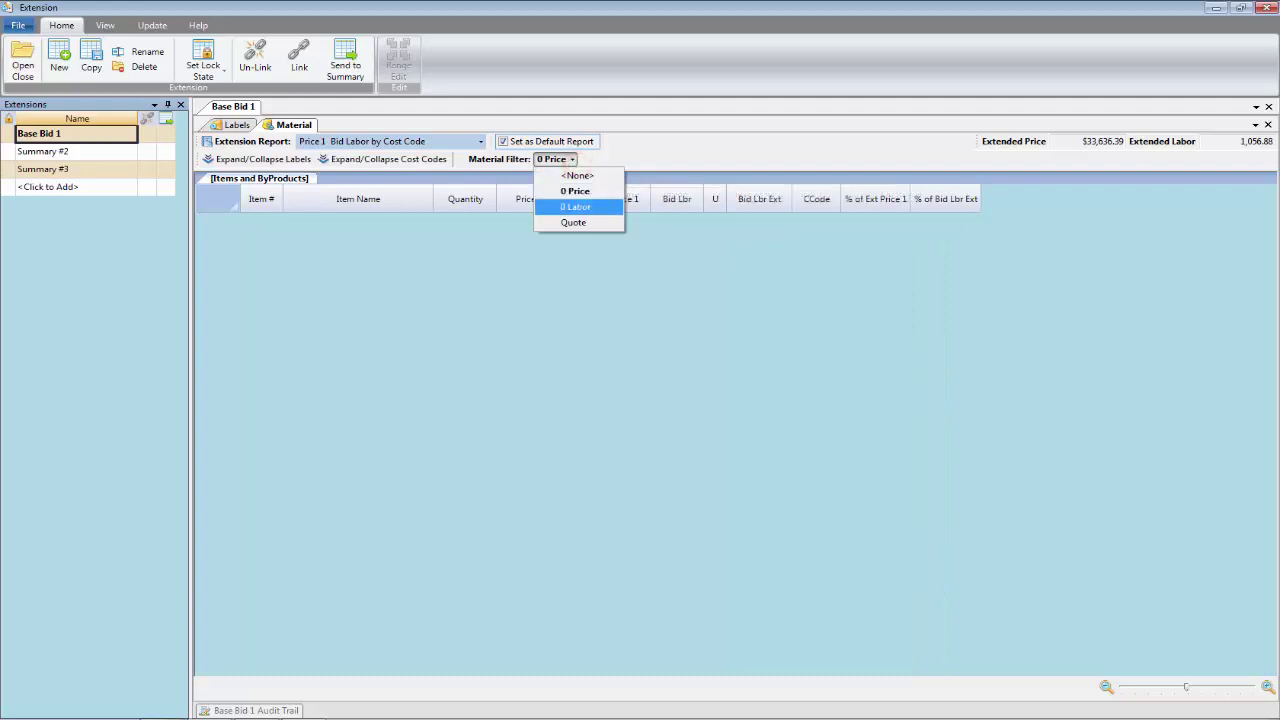
left_click(575, 206)
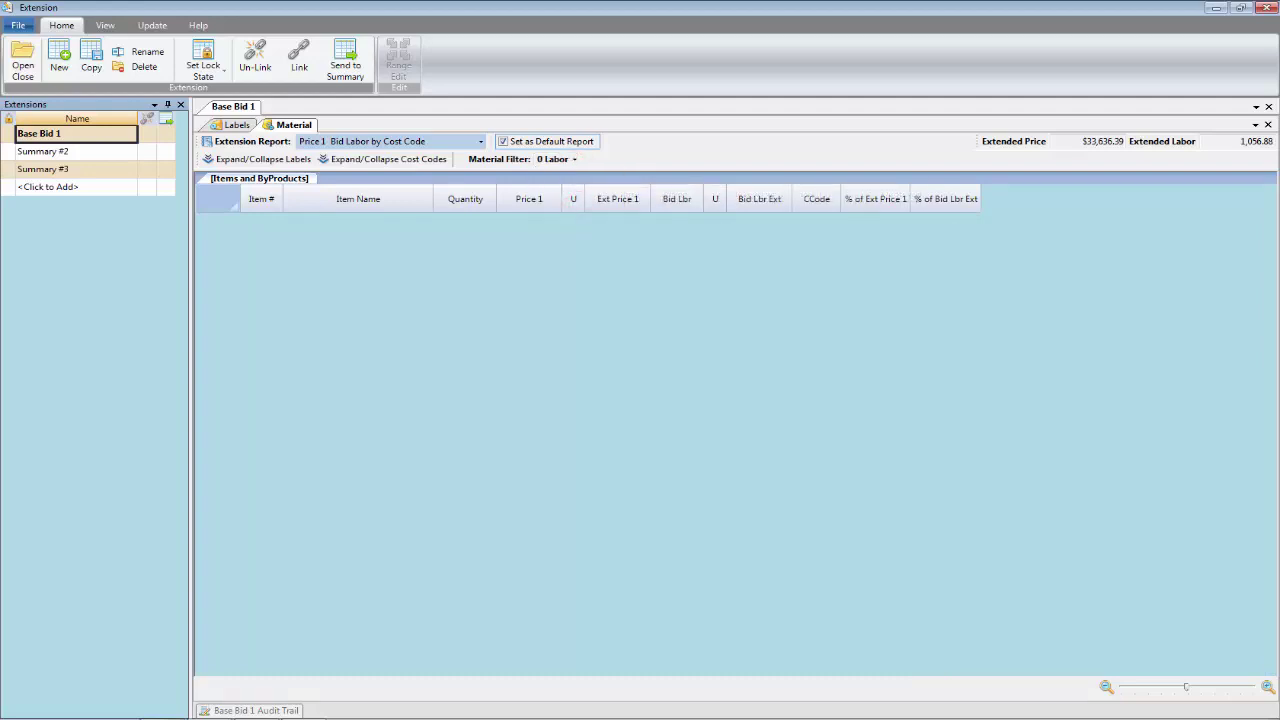
Step: Filter the material list to Quote items, and remove the filter to show all materials again
left_click(556, 159)
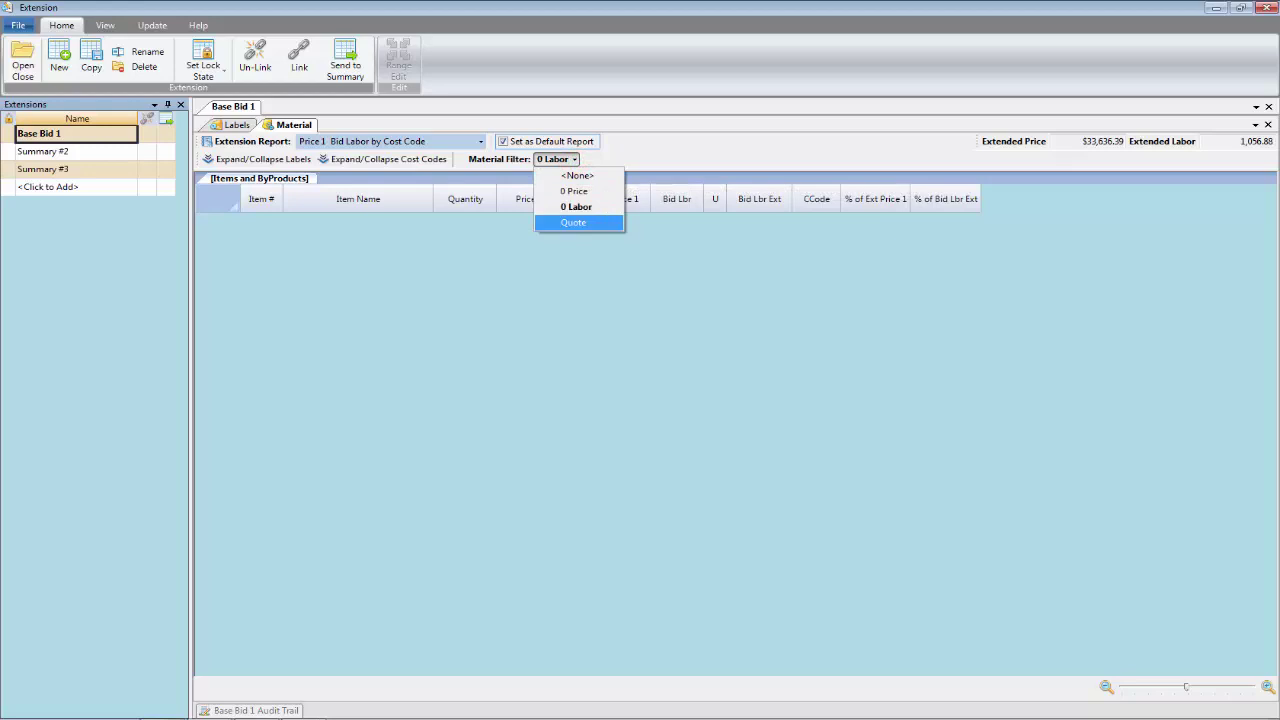
left_click(575, 219)
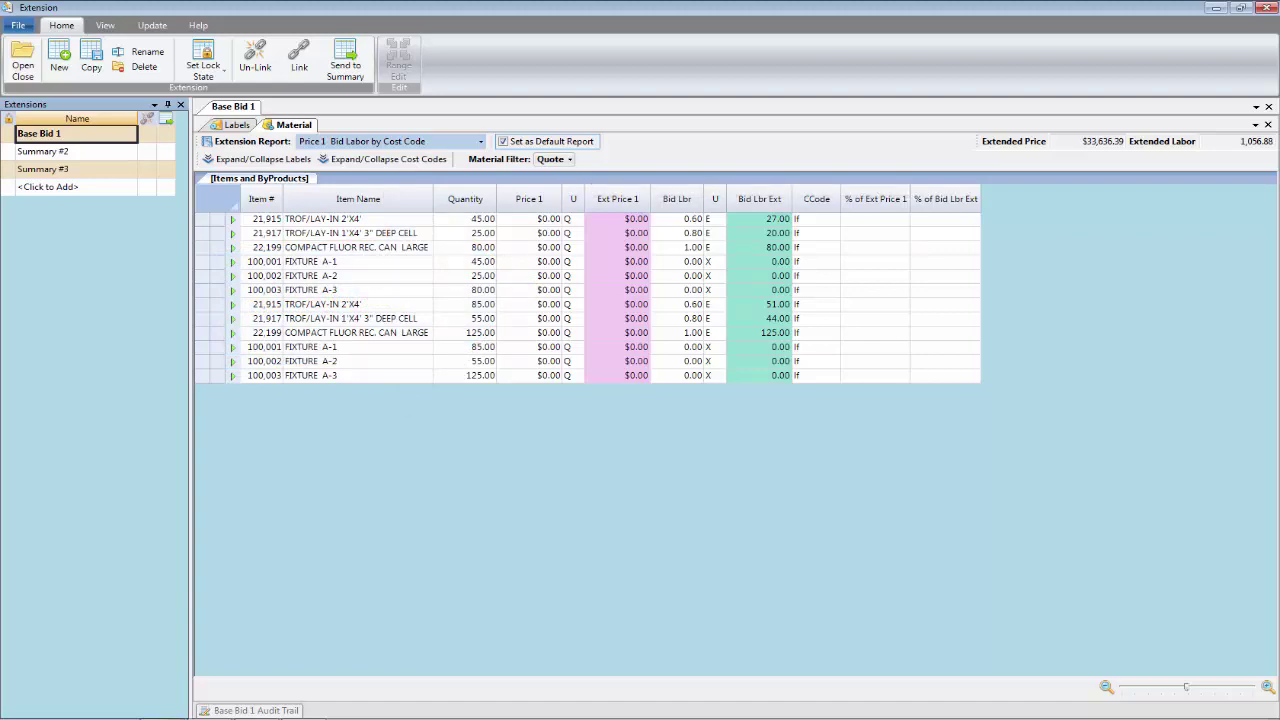
left_click(567, 159)
left_click(579, 176)
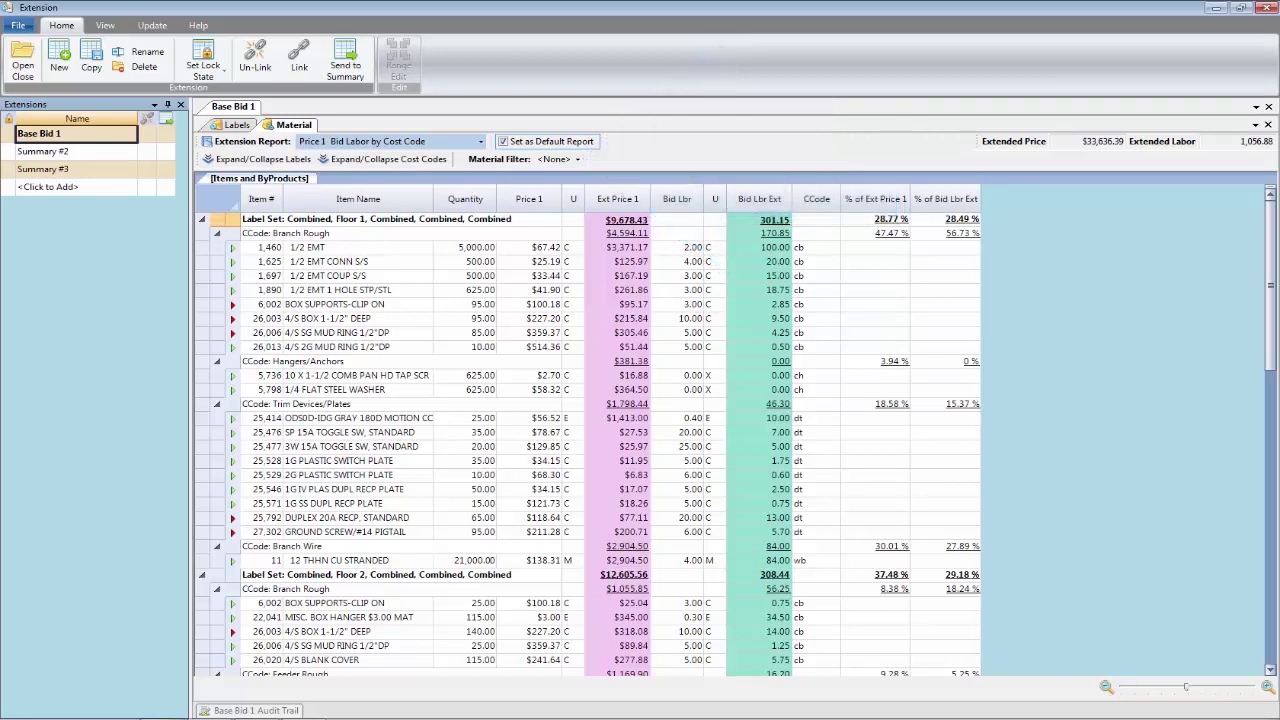
Step: Set the Price 1 of the 1/2 EMT item in Floor 1's Branch Rough group to $36.00
left_click(537, 247)
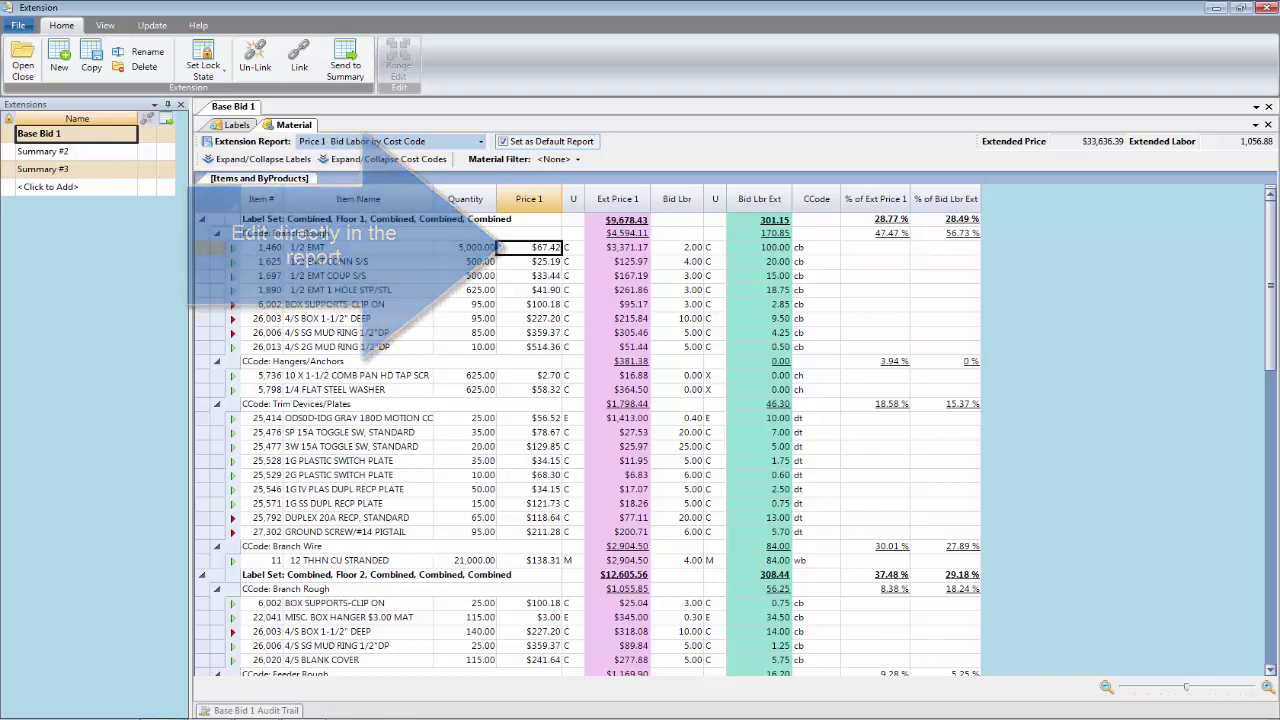
type("36")
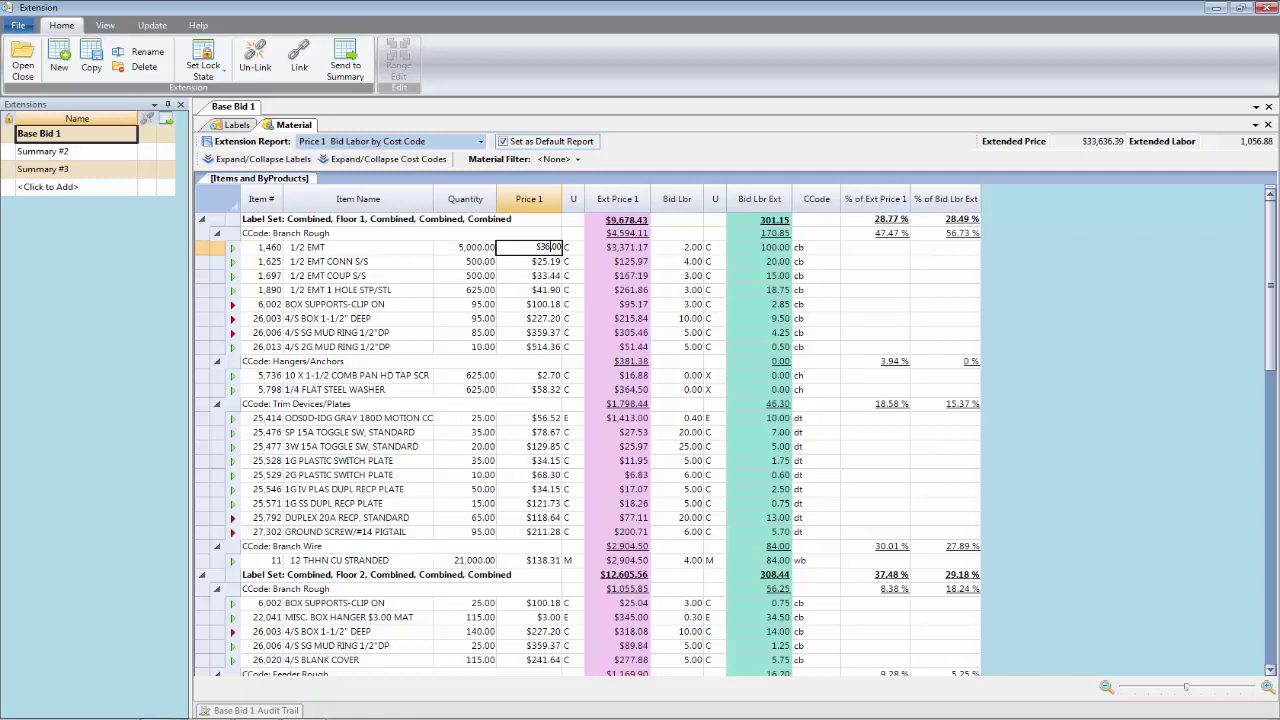
key("Return")
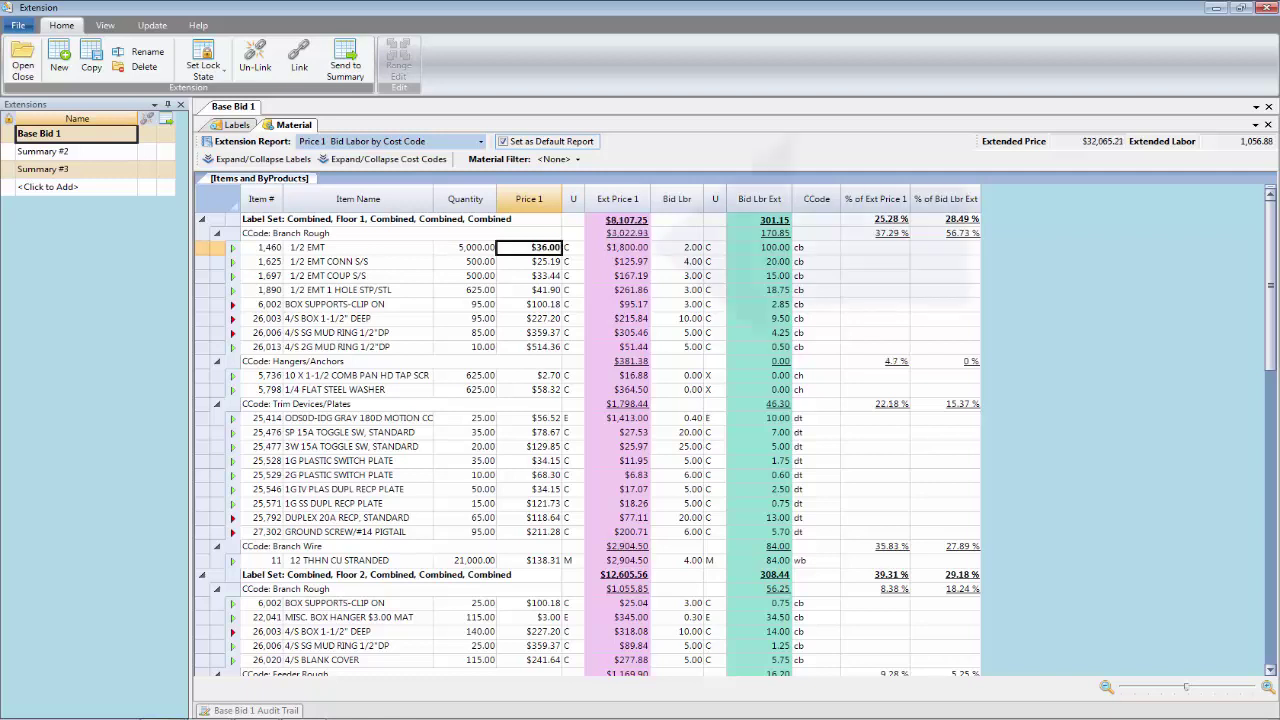
left_click(530, 289)
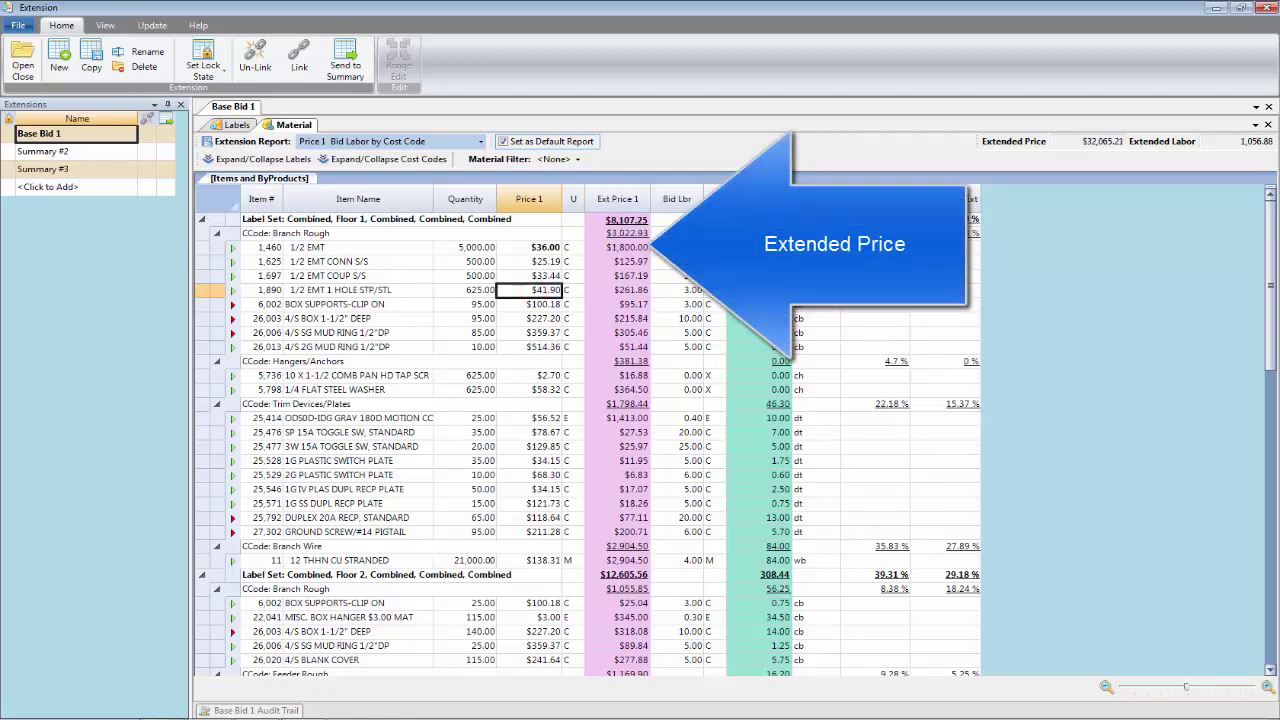
left_click(530, 247)
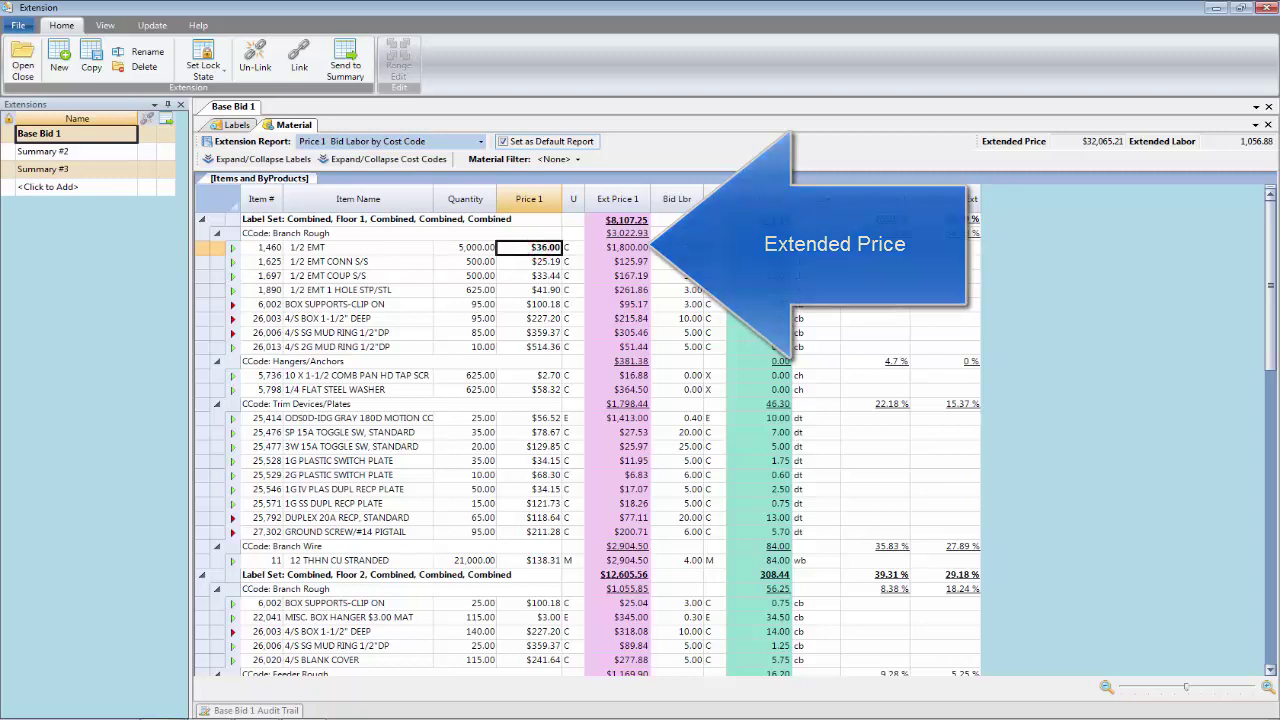
Step: Set the bid labor unit of Floor 1's 1/2 EMT item to 1.80
left_click(676, 247)
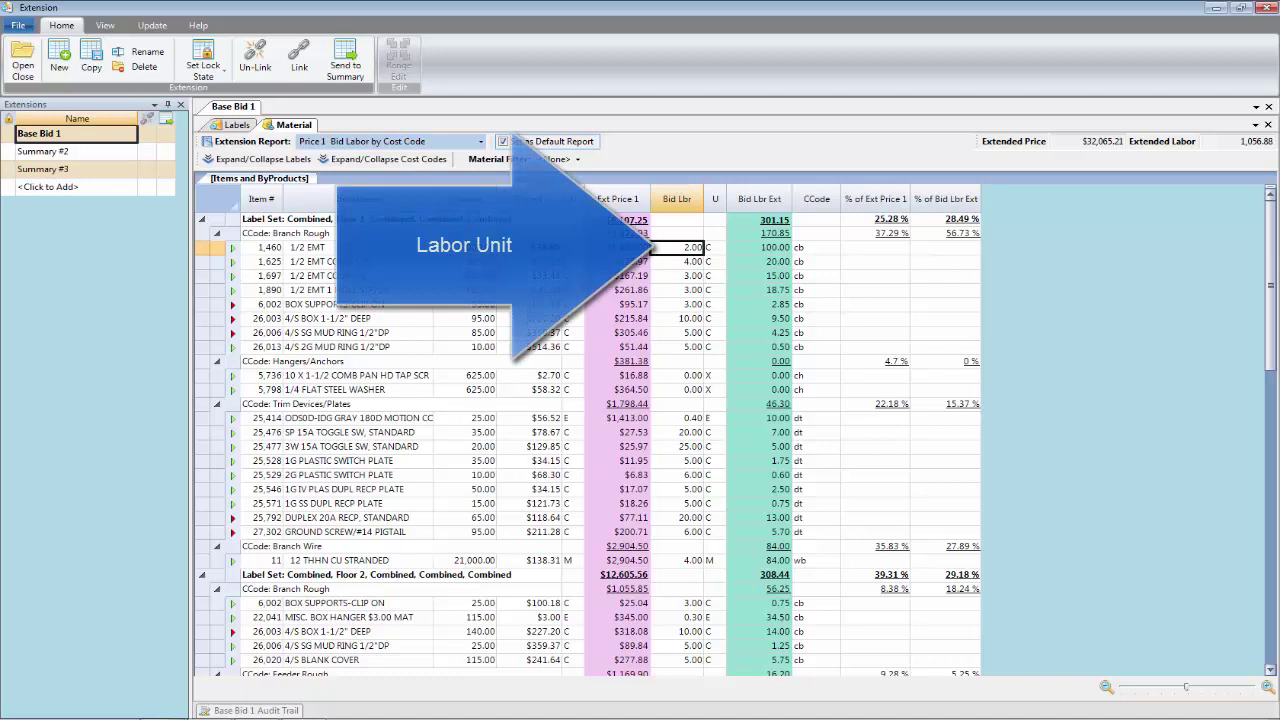
type("1")
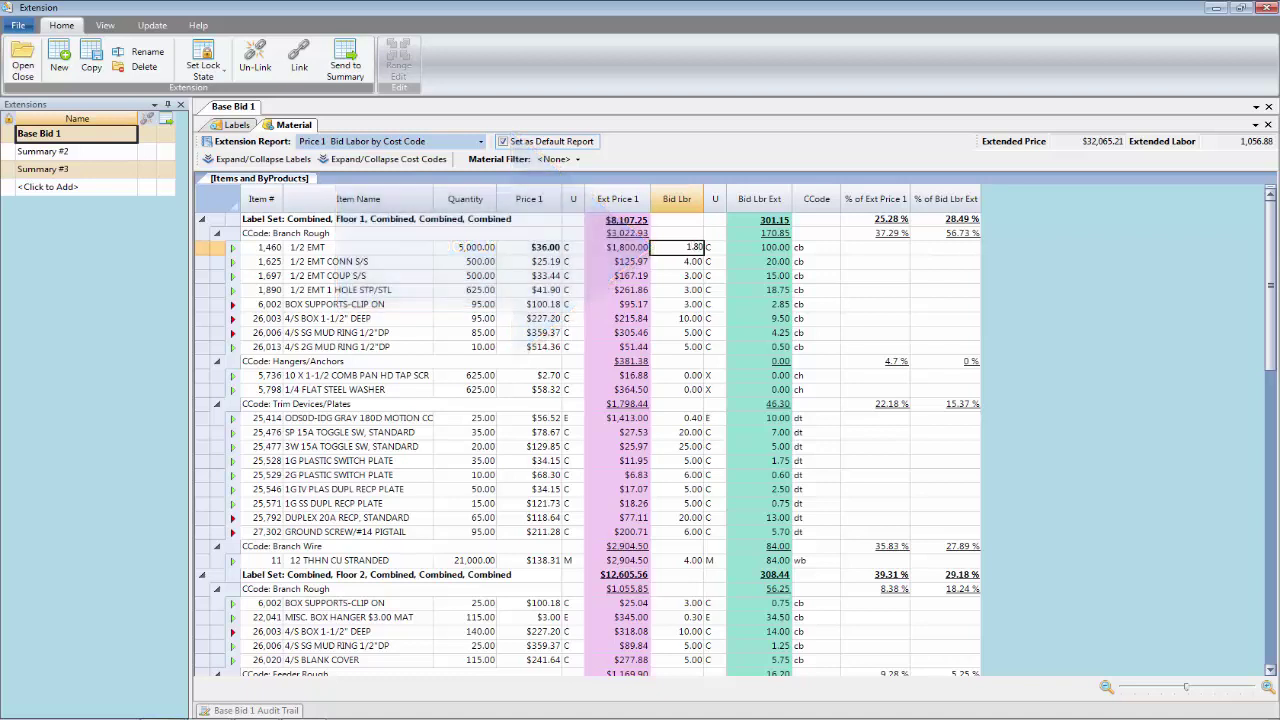
type(".8")
key("Return")
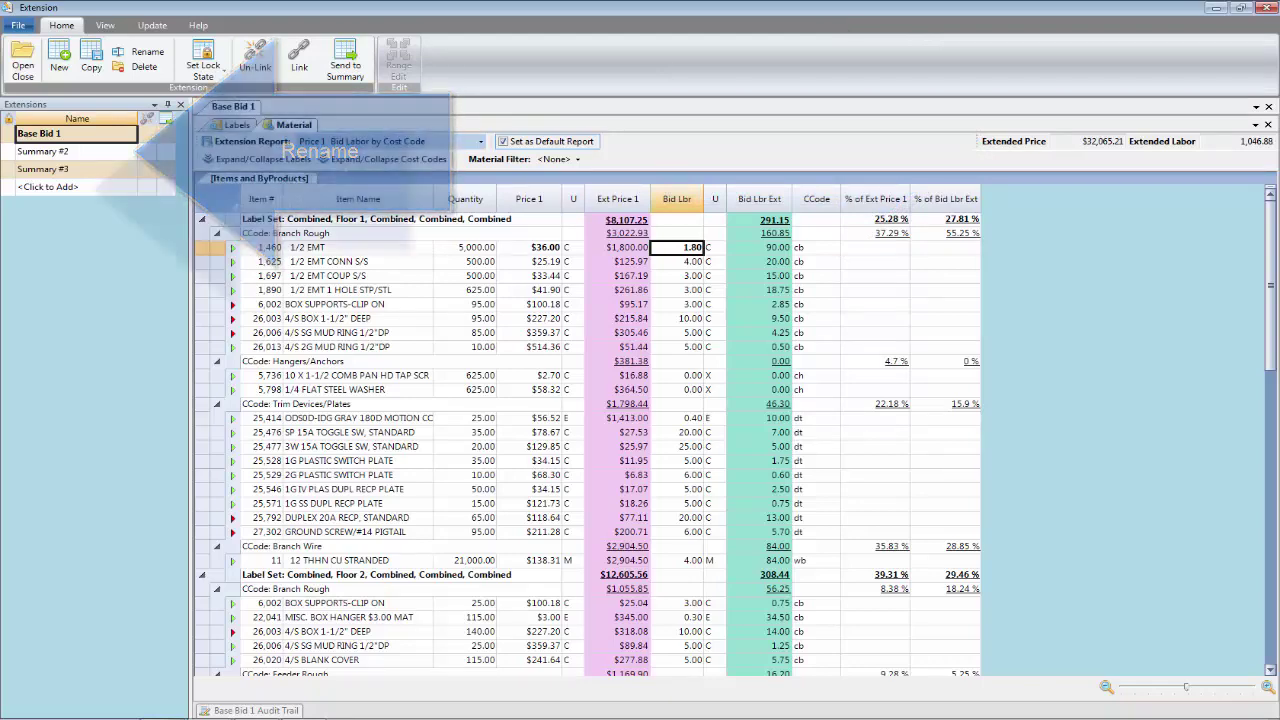
Step: Open the Summary #2 extension and rename it as Floor 1
left_click(43, 151)
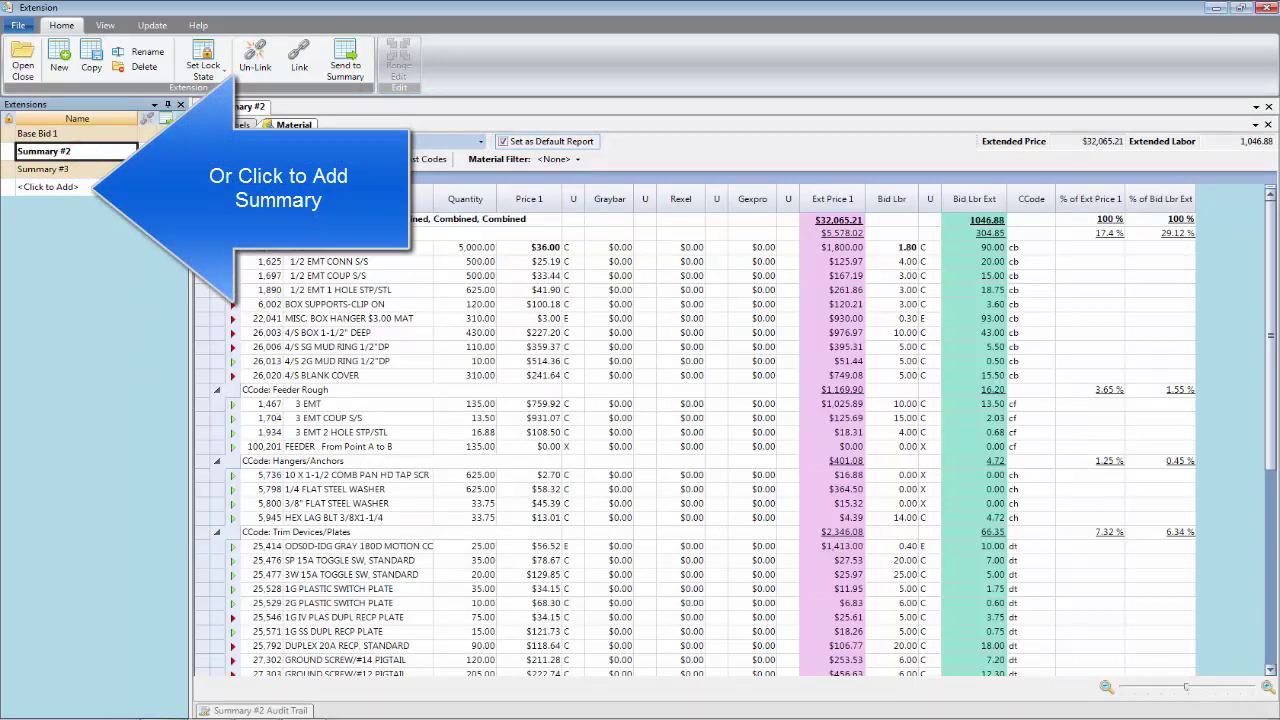
left_click(147, 51)
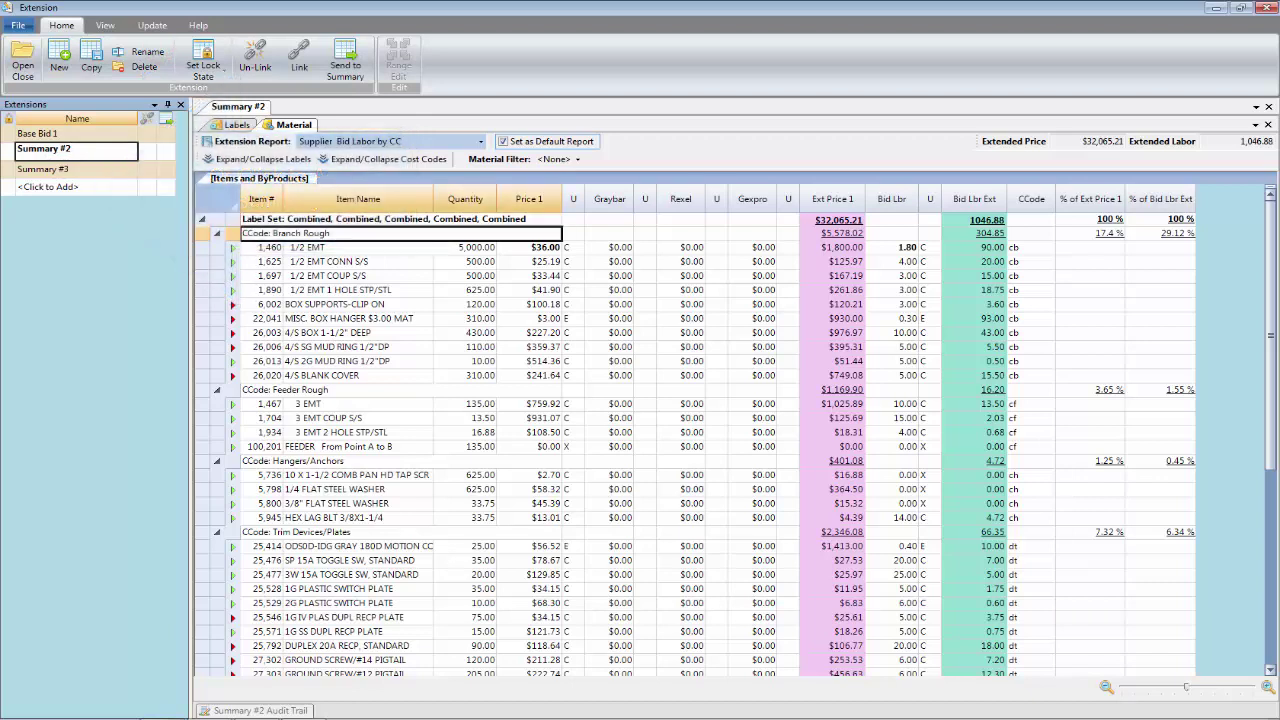
key("BackSpace")
key("BackSpace")
key("BackSpace")
key("BackSpace")
key("BackSpace")
key("BackSpace")
key("BackSpace")
key("BackSpace")
key("BackSpace")
key("BackSpace")
type("Floor 1")
key("Return")
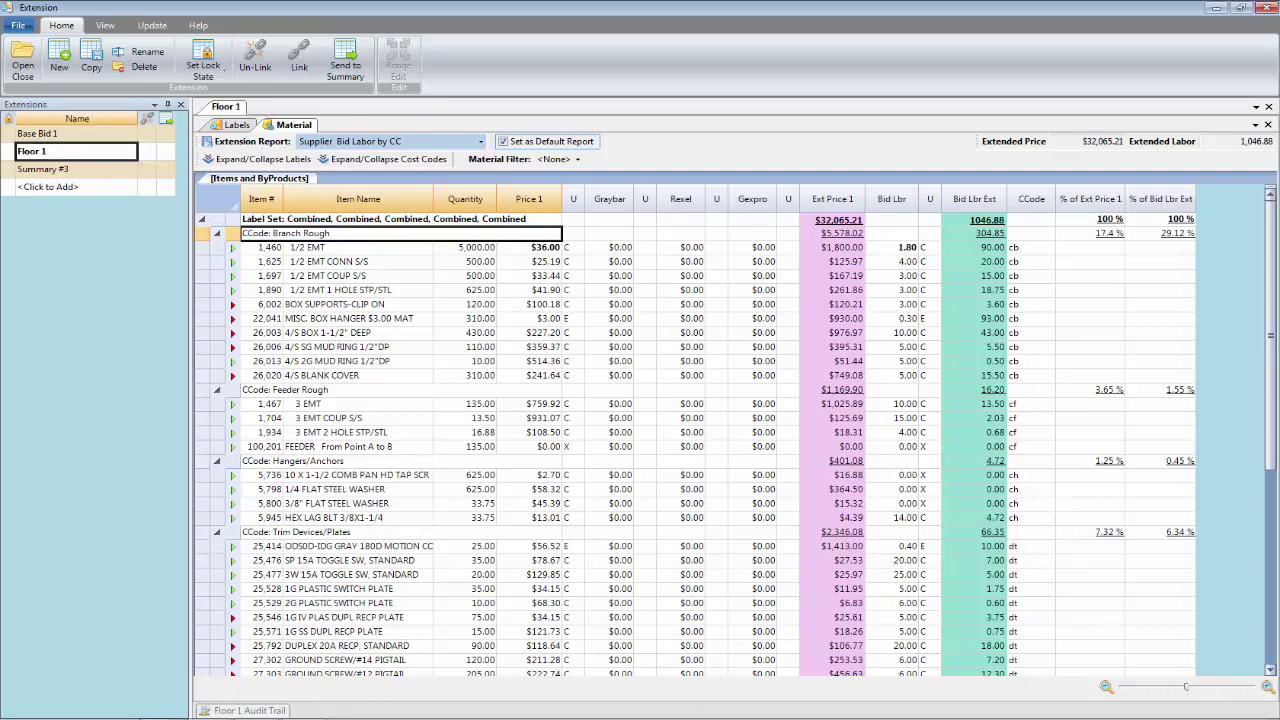
Step: Limit the Floor 1 extension's labels to Base Bid and Floor 1, and set Column 3 to Separate
left_click(230, 124)
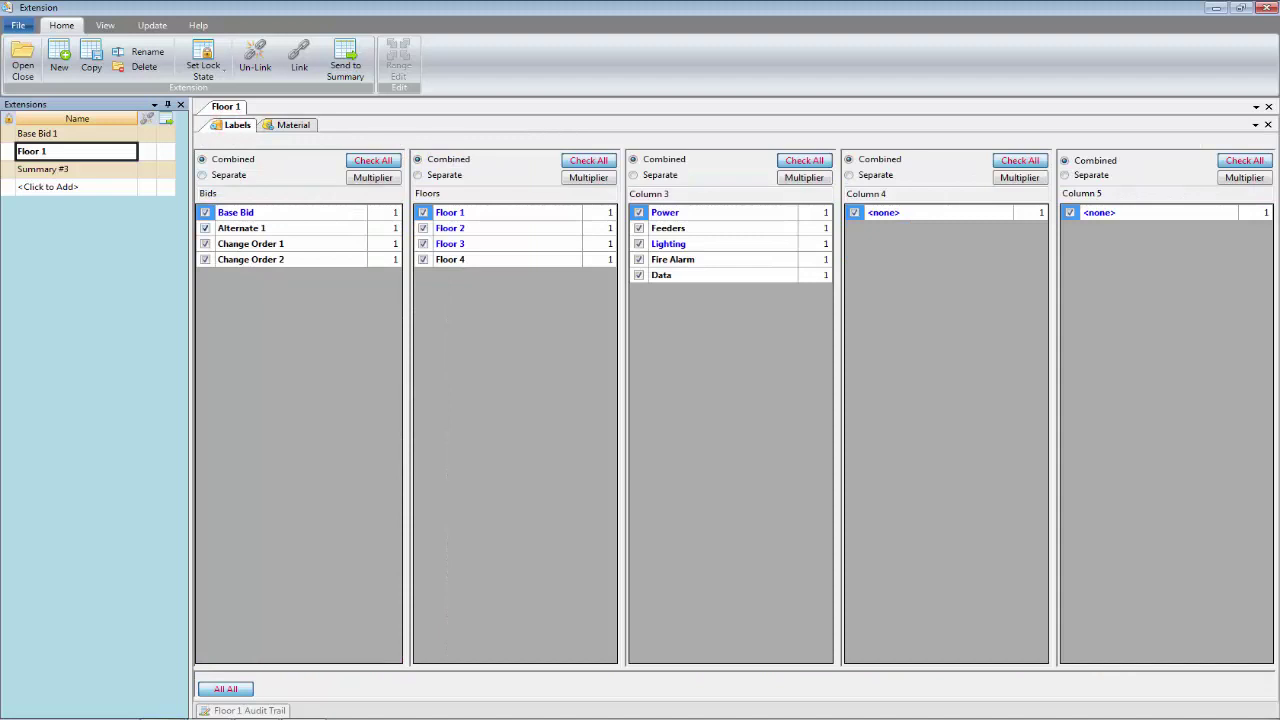
left_click(205, 228)
left_click(205, 244)
left_click(205, 259)
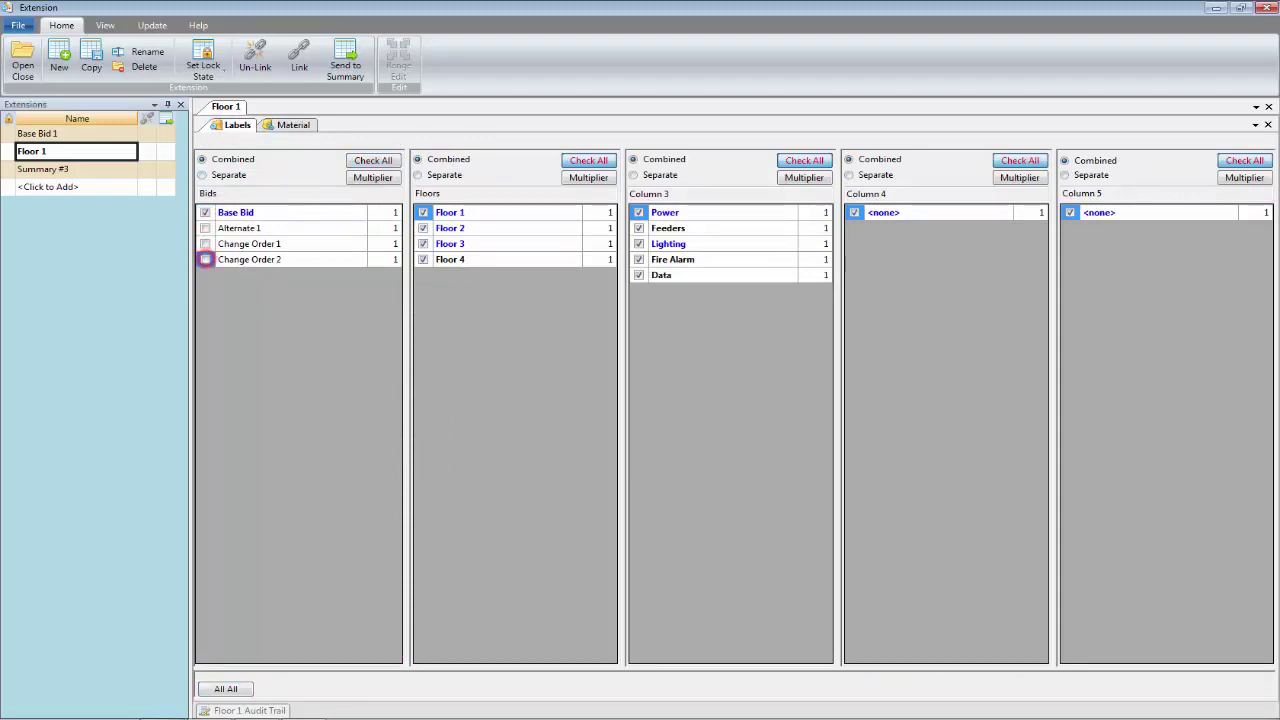
left_click(423, 228)
left_click(423, 244)
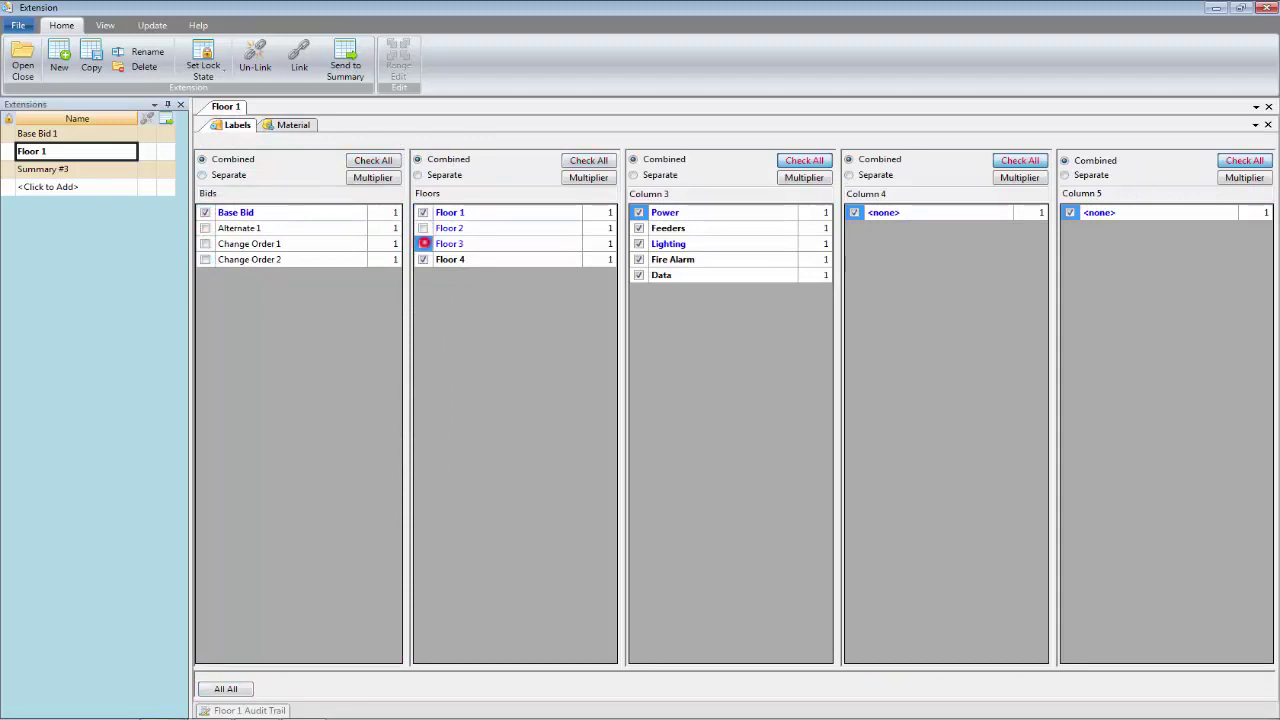
left_click(423, 259)
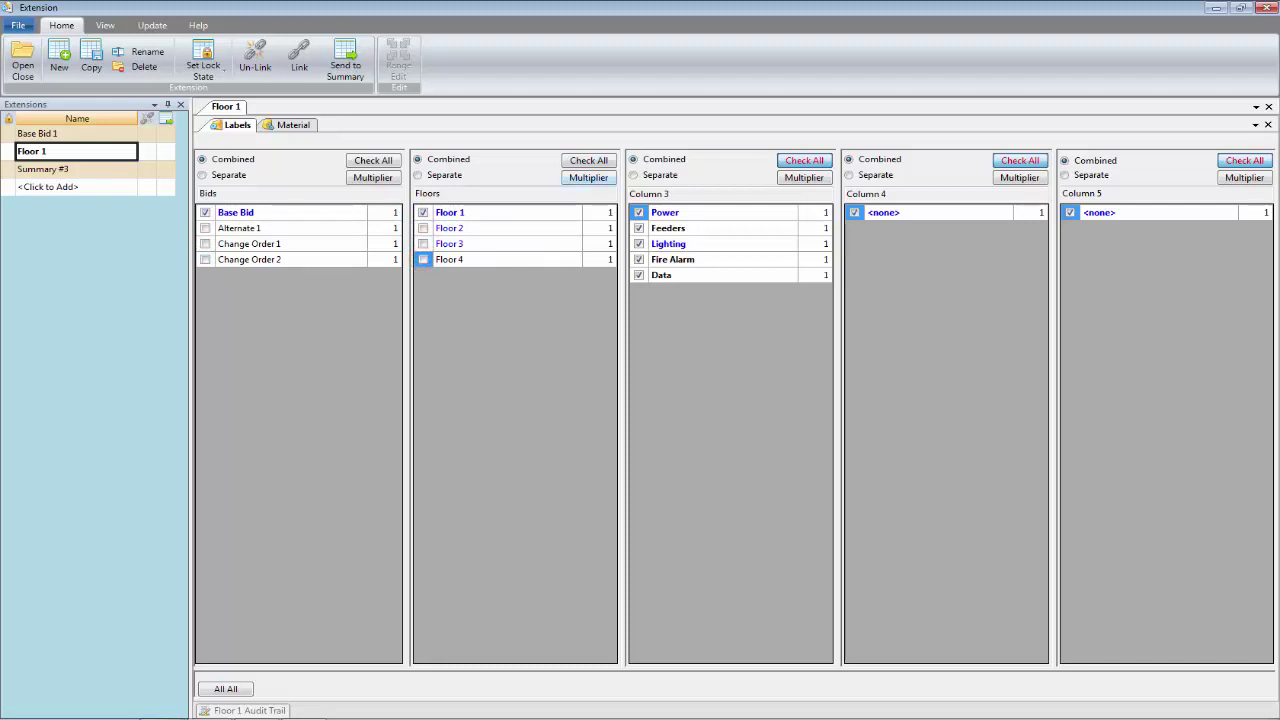
left_click(633, 175)
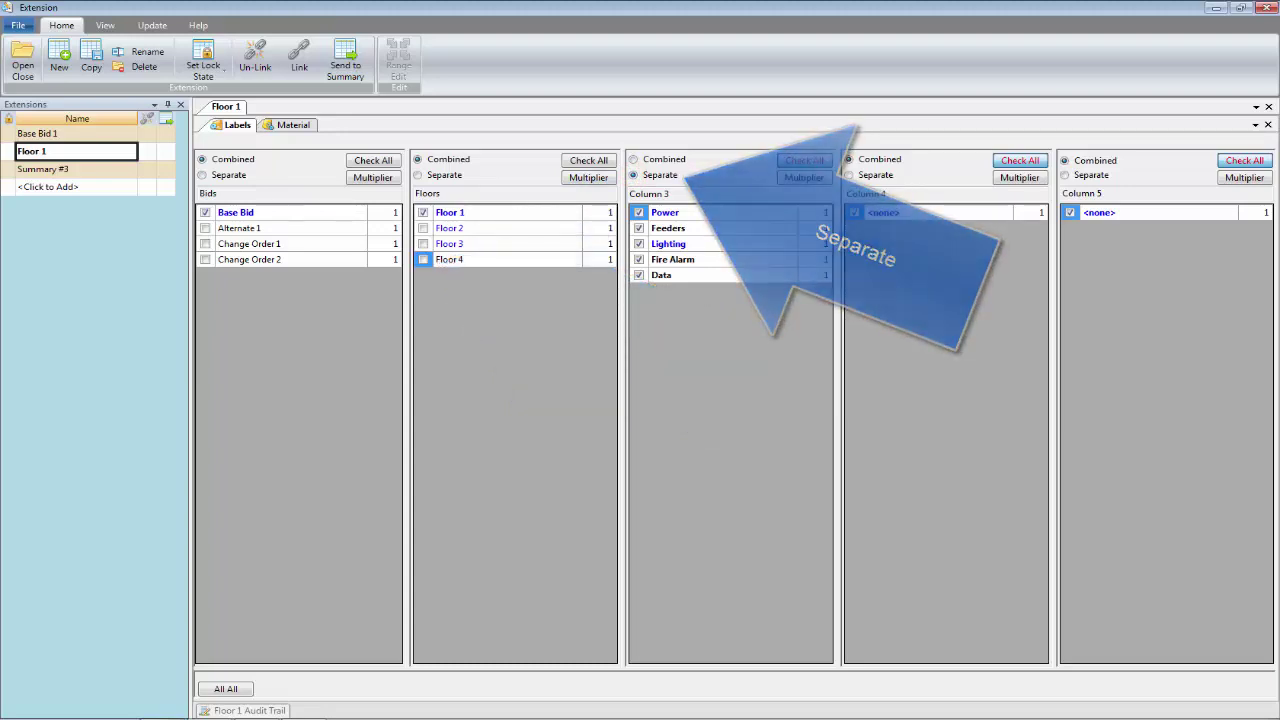
Step: Collapse and re-expand the Floor 1 material list by labels and cost codes, and check the 1/2 EMT item's price and labor
left_click(288, 124)
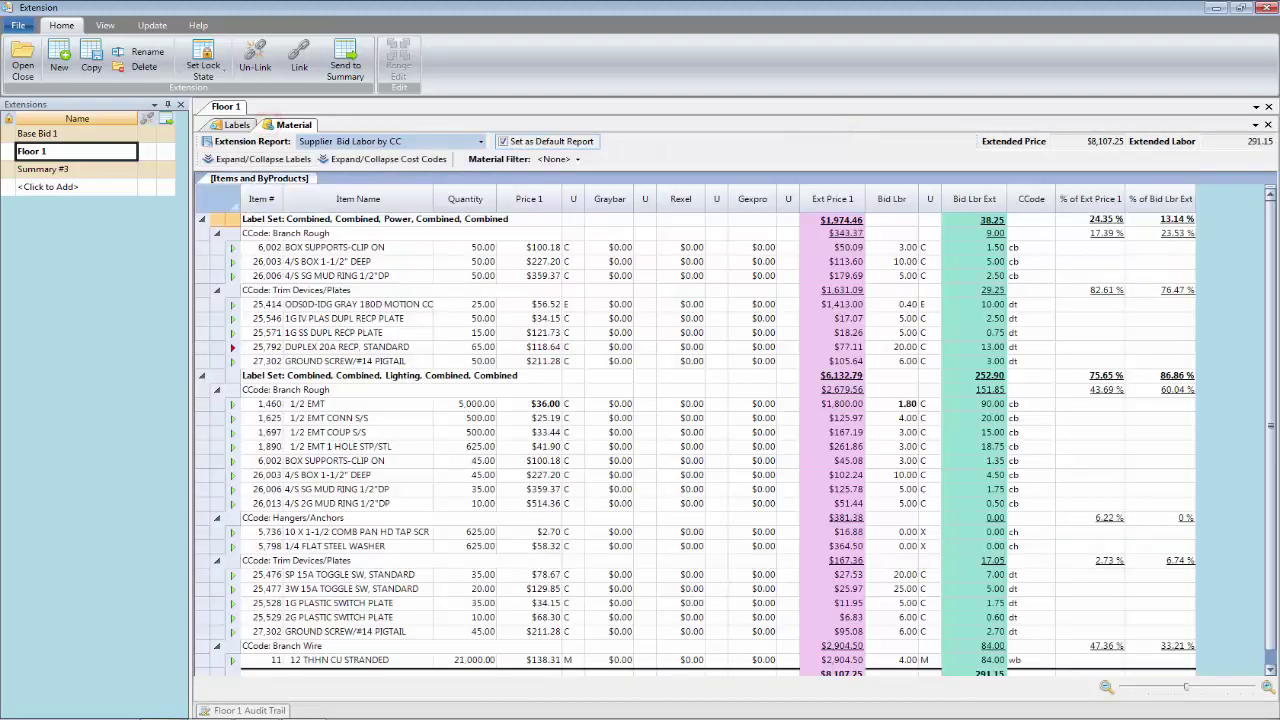
left_click(258, 159)
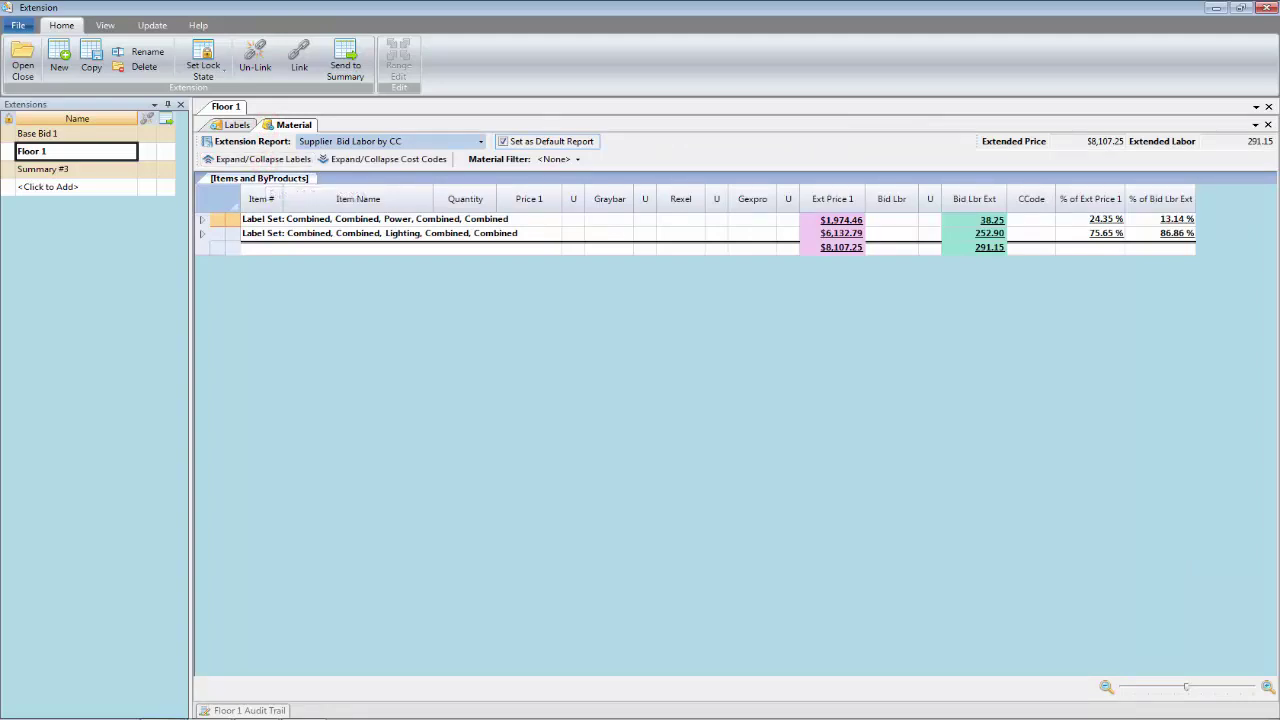
left_click(282, 159)
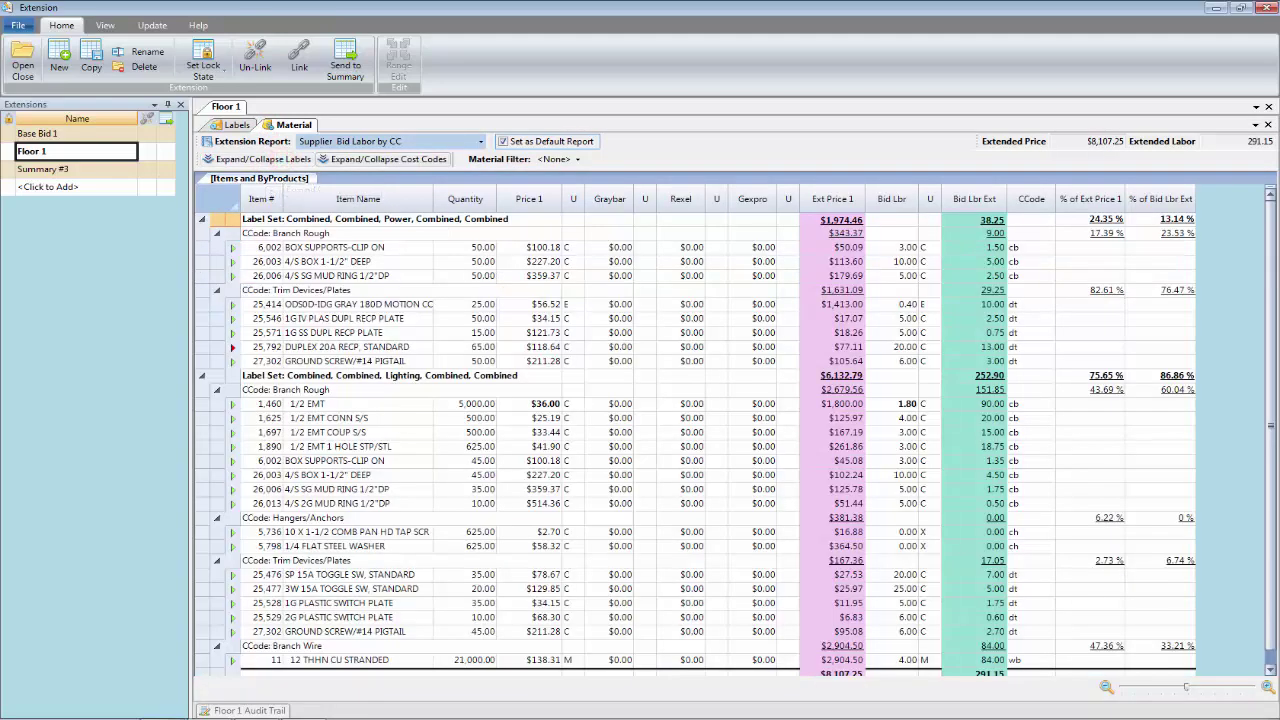
left_click(345, 159)
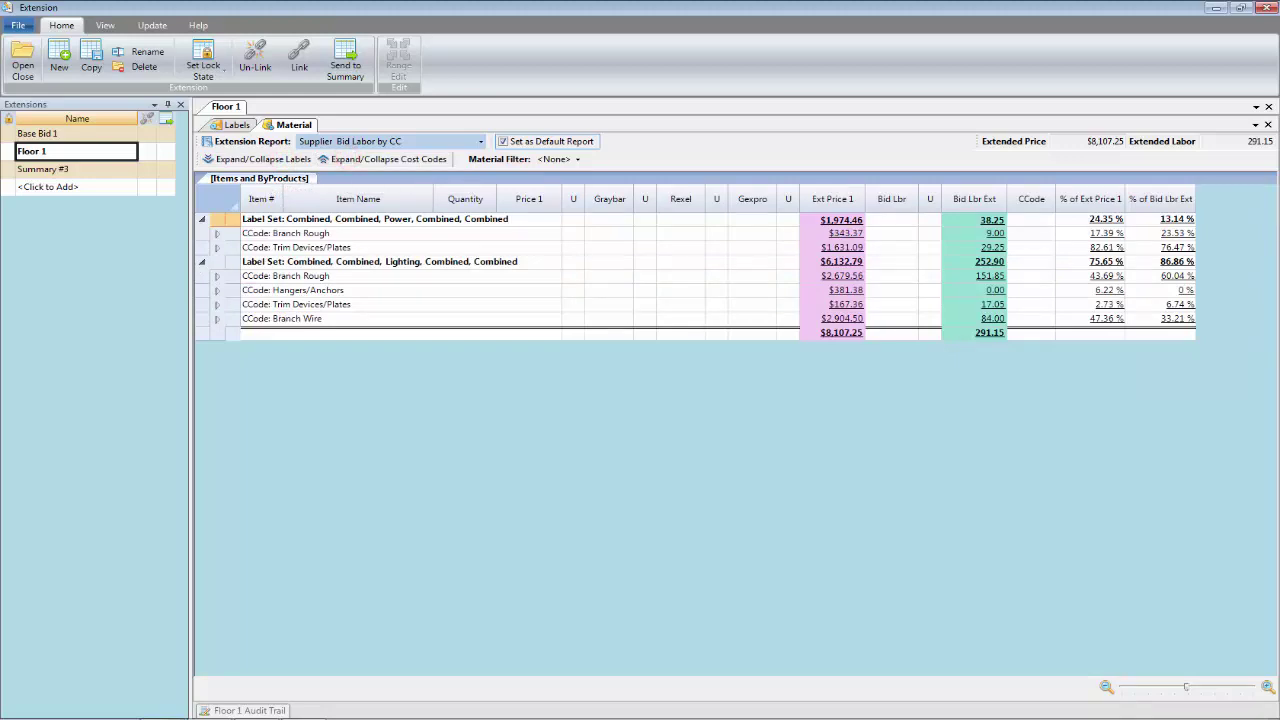
left_click(400, 160)
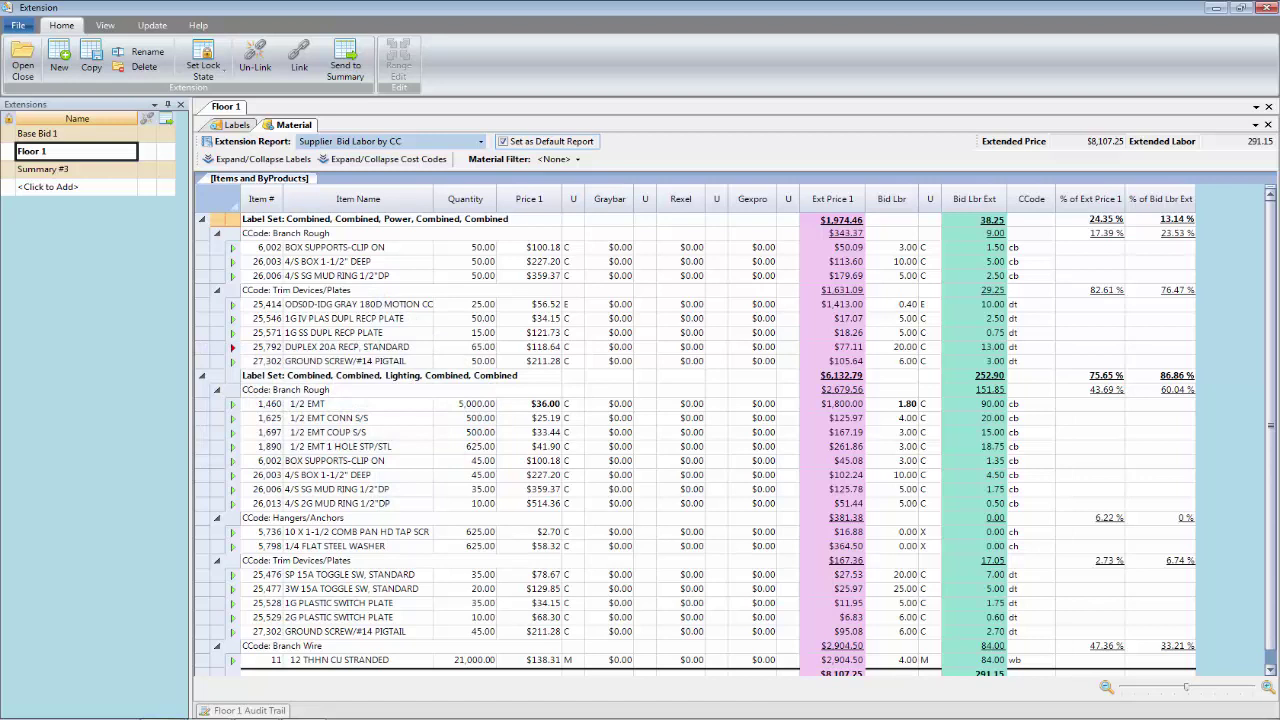
left_click(534, 405)
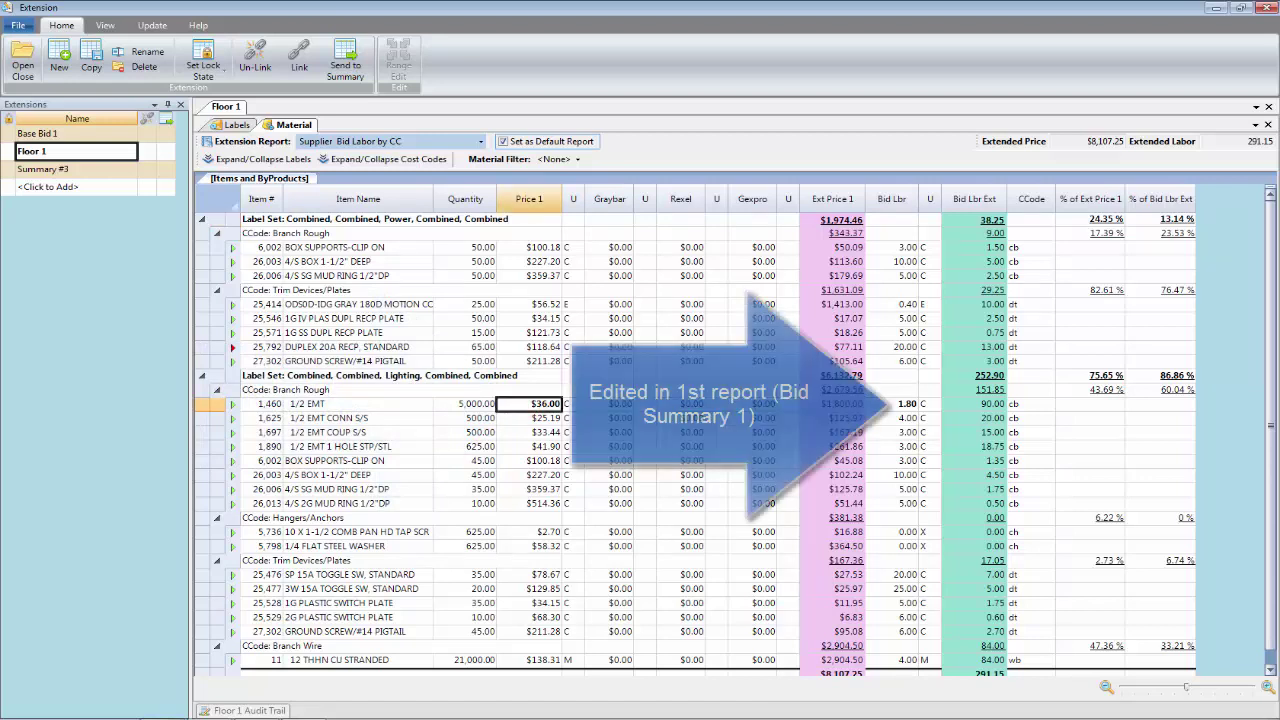
left_click(906, 404)
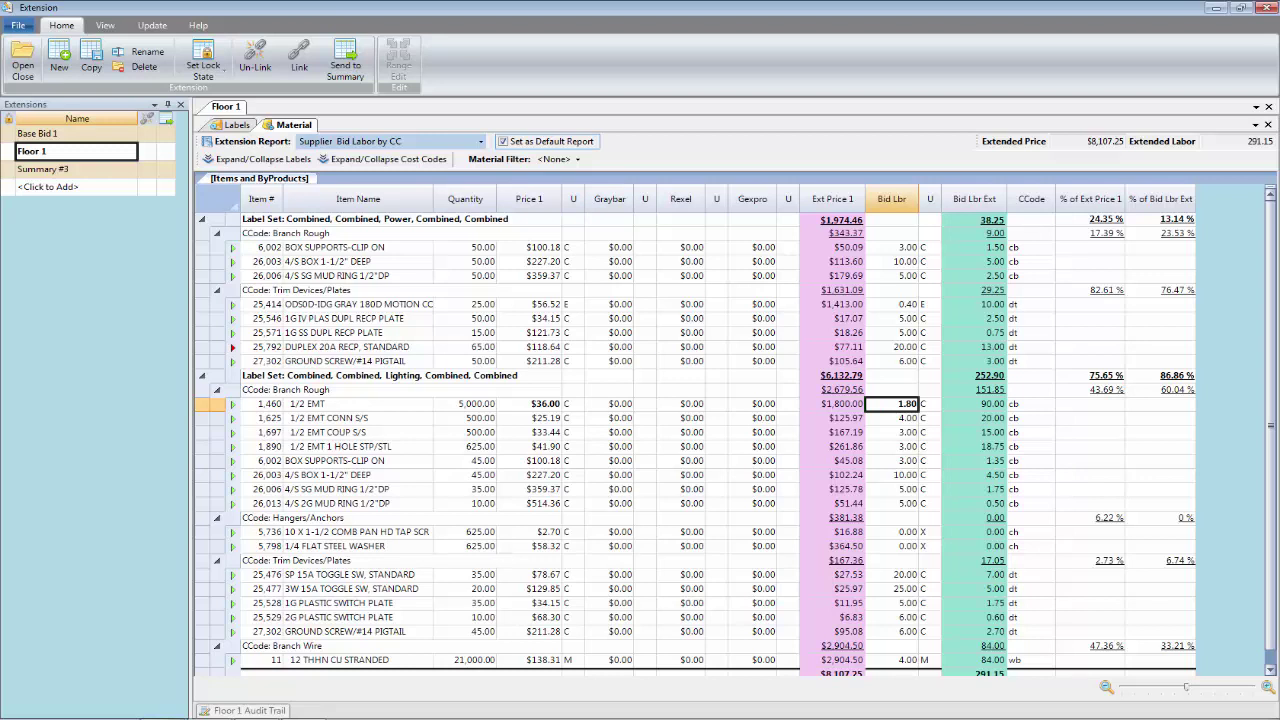
Step: Open the Summary #3 extension and rename it as Floor 2
left_click(83, 170)
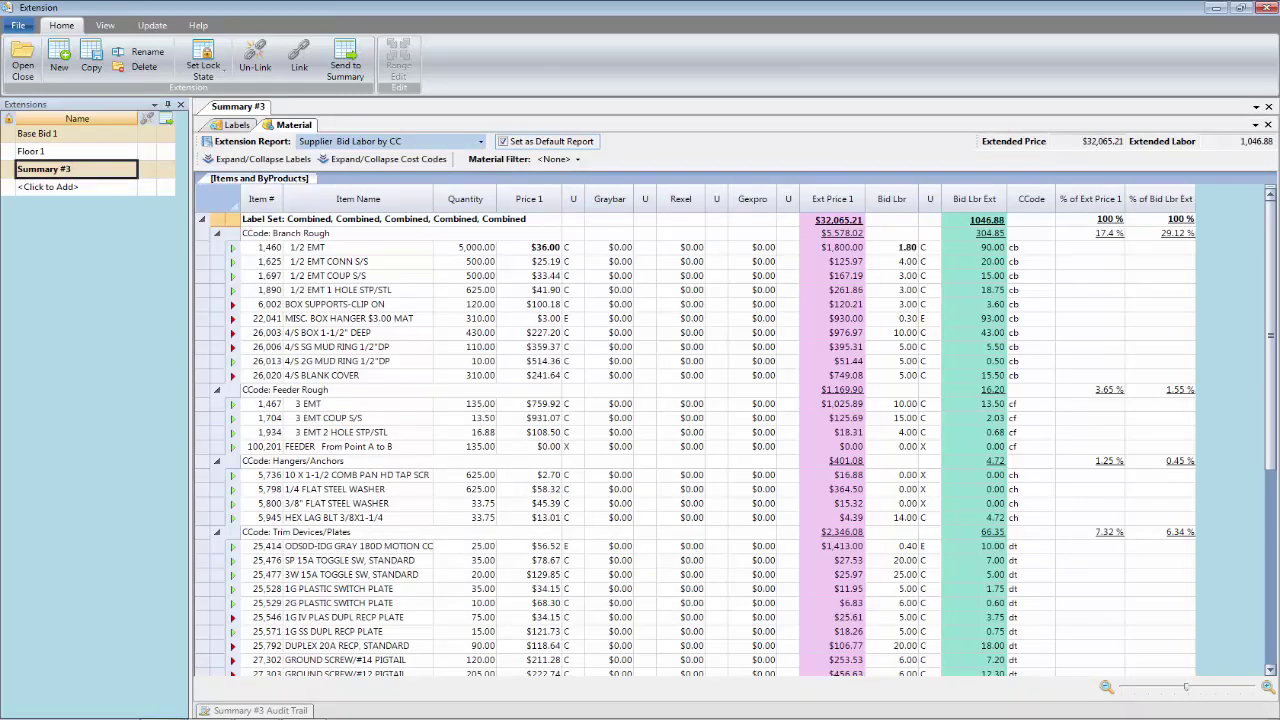
left_click(91, 166)
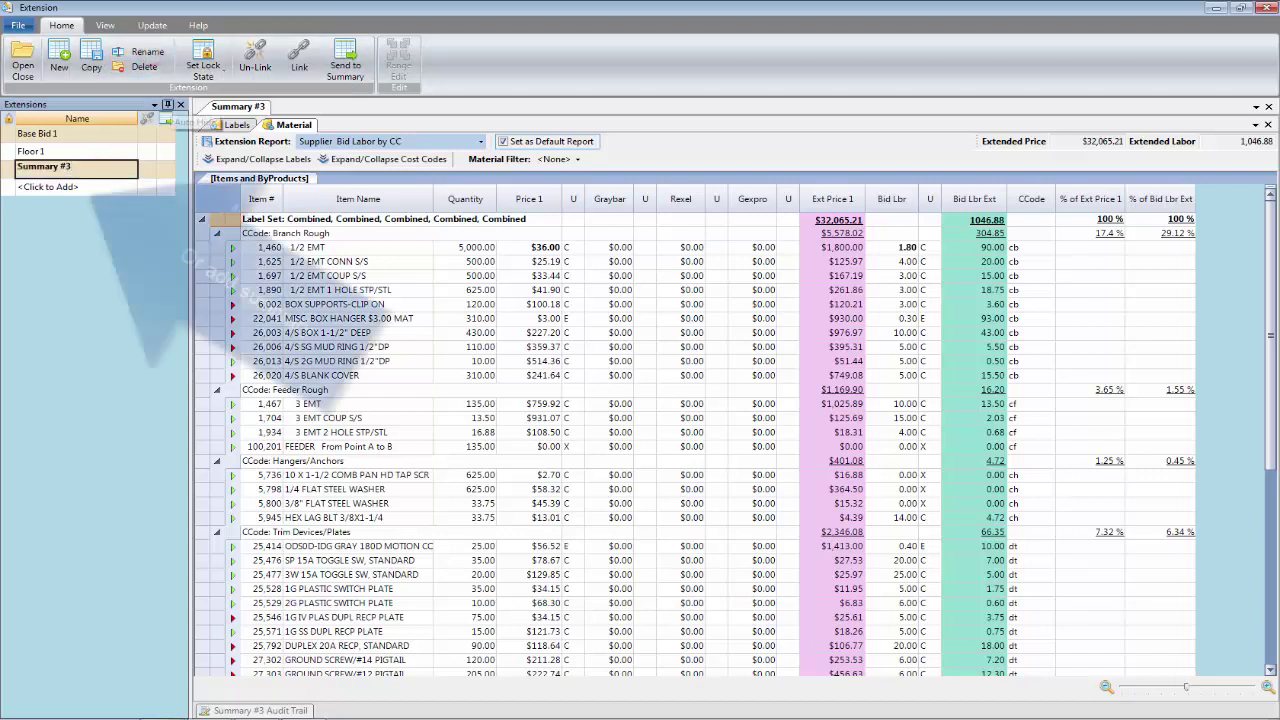
key("BackSpace")
key("BackSpace")
key("BackSpace")
key("BackSpace")
key("BackSpace")
key("BackSpace")
key("BackSpace")
key("BackSpace")
key("BackSpace")
key("BackSpace")
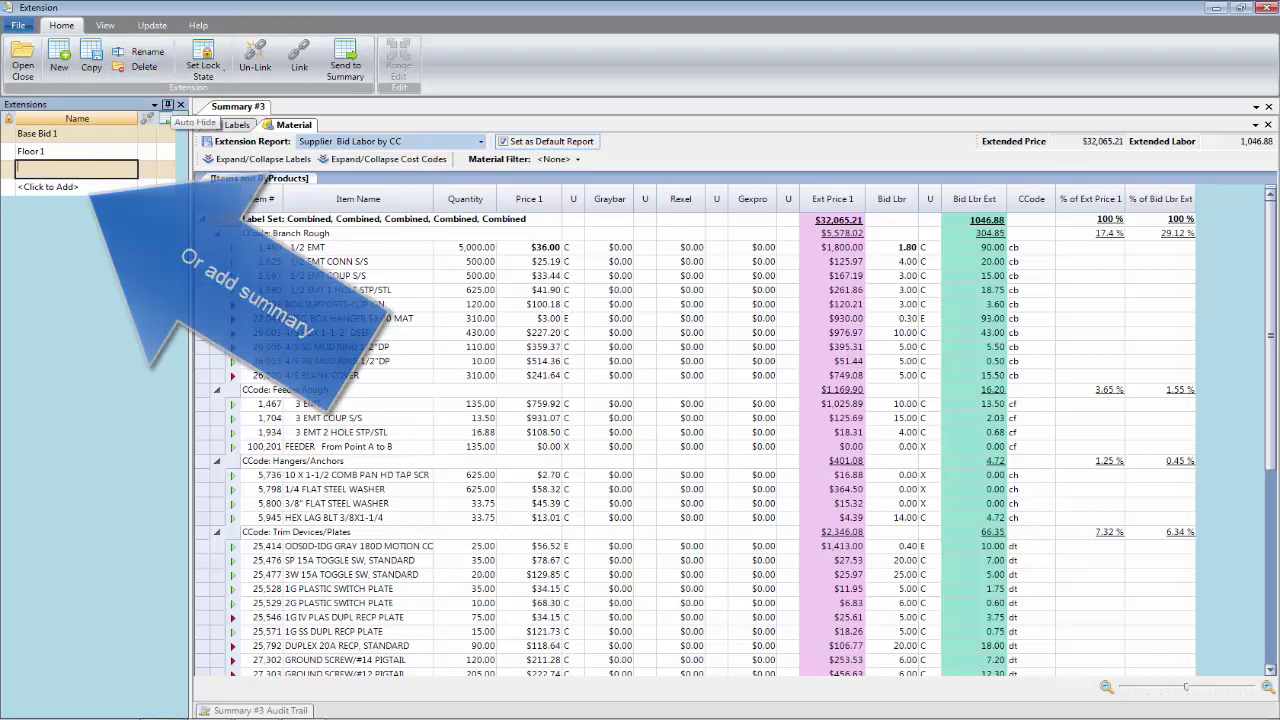
type("Floor")
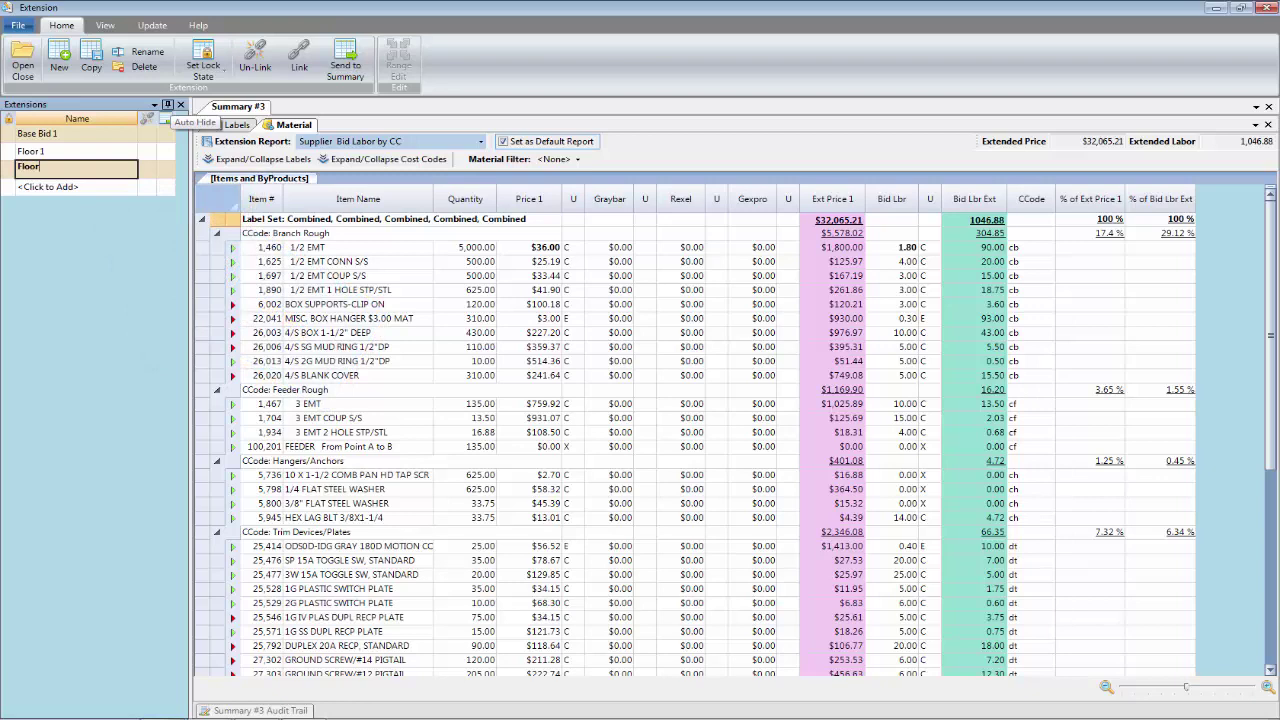
type(" 2")
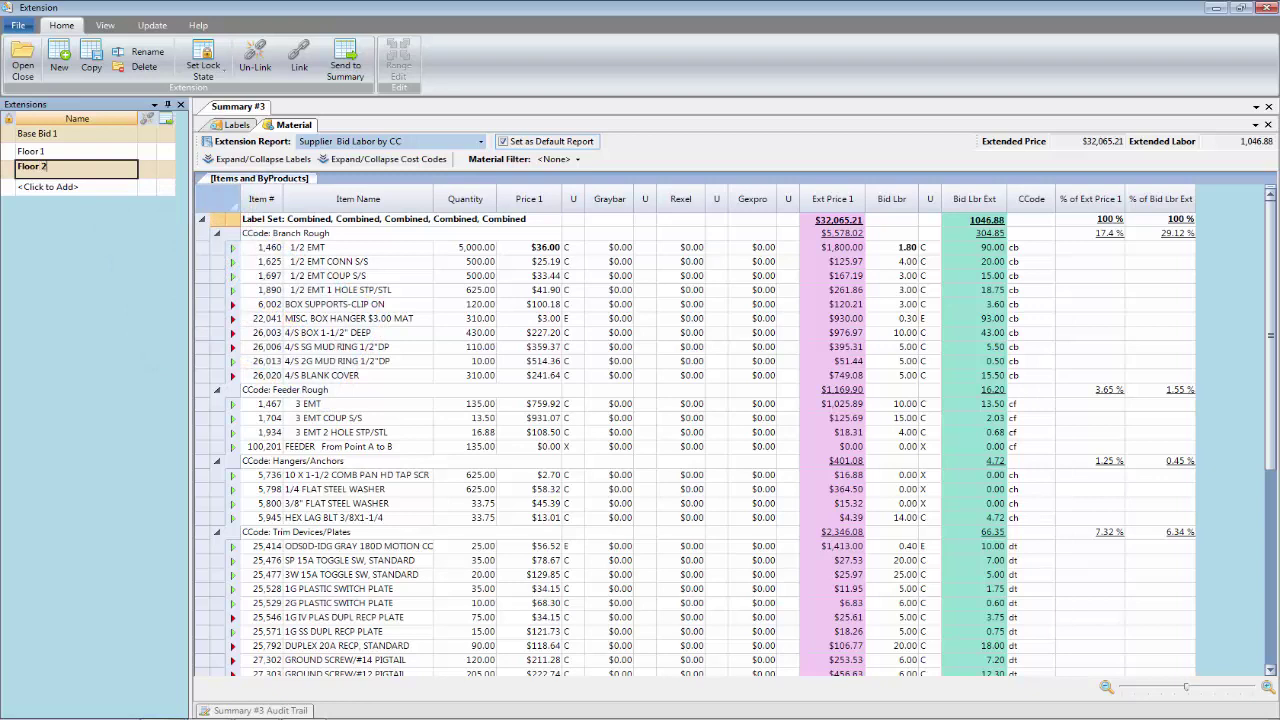
key("Return")
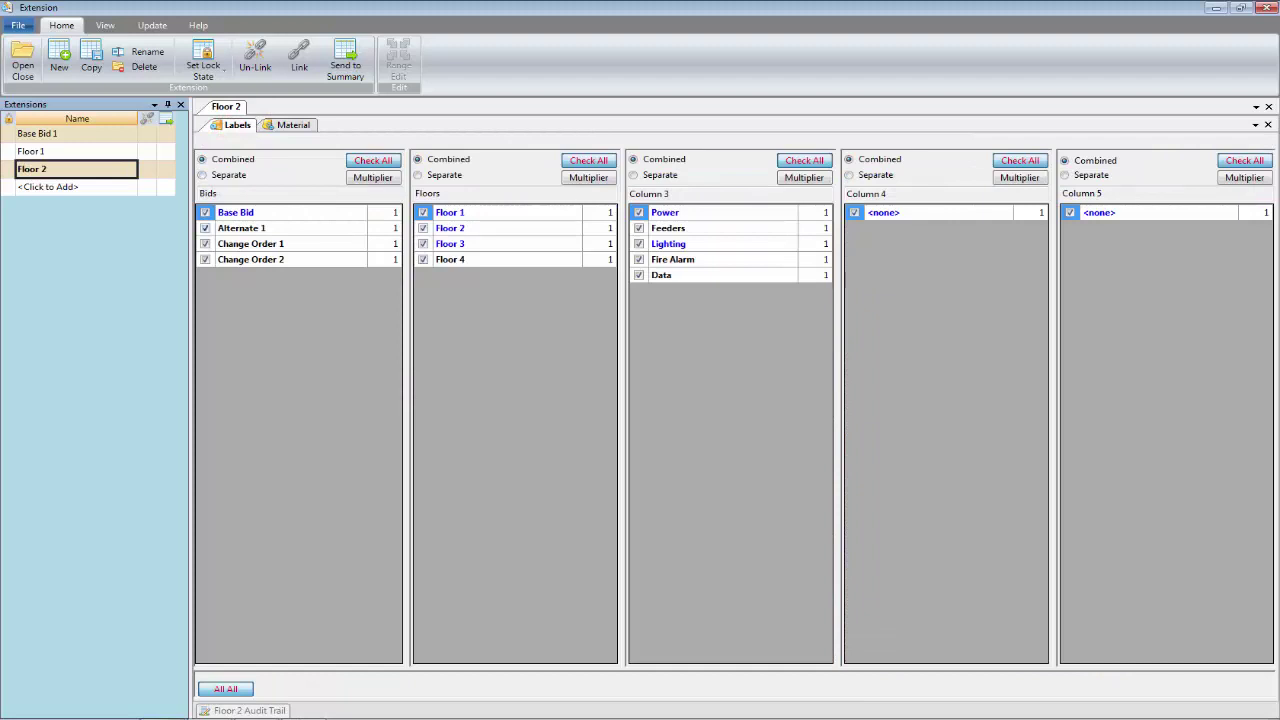
Step: Limit the Floor 2 extension's labels to Base Bid and Floor 2, and set Column 3 to Separate
left_click(205, 228)
left_click(205, 244)
left_click(205, 259)
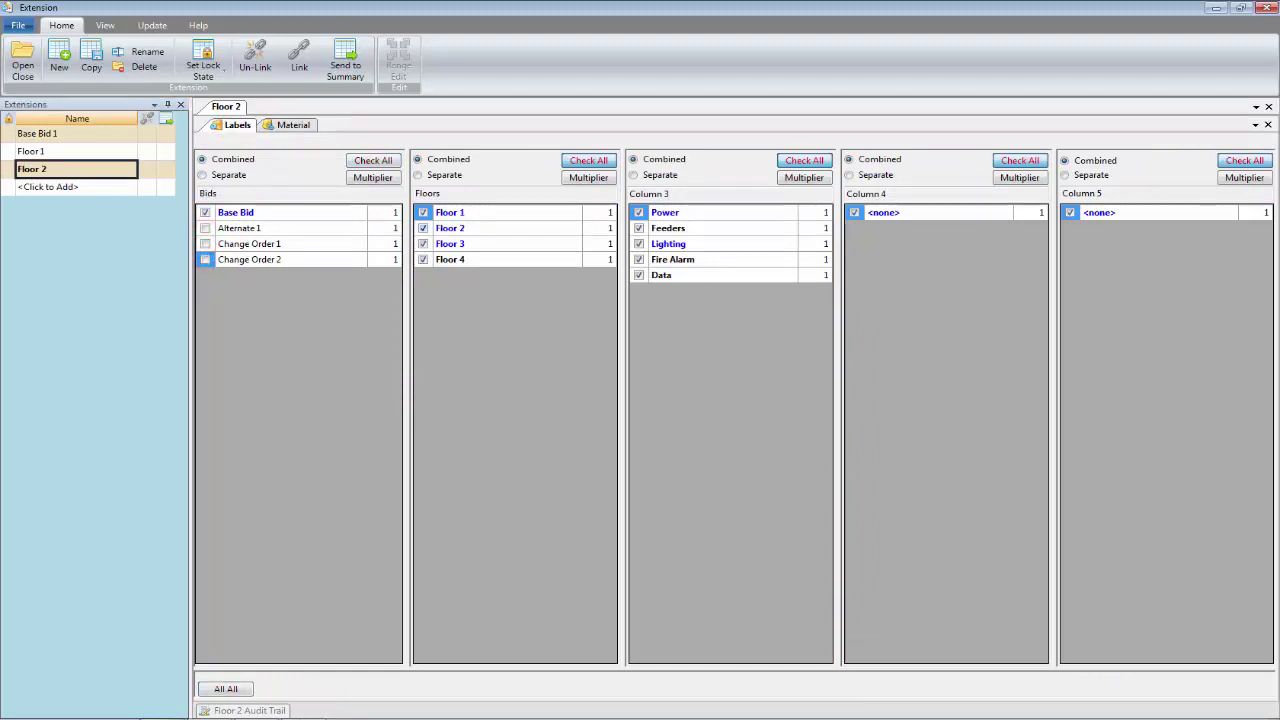
left_click(423, 212)
left_click(423, 244)
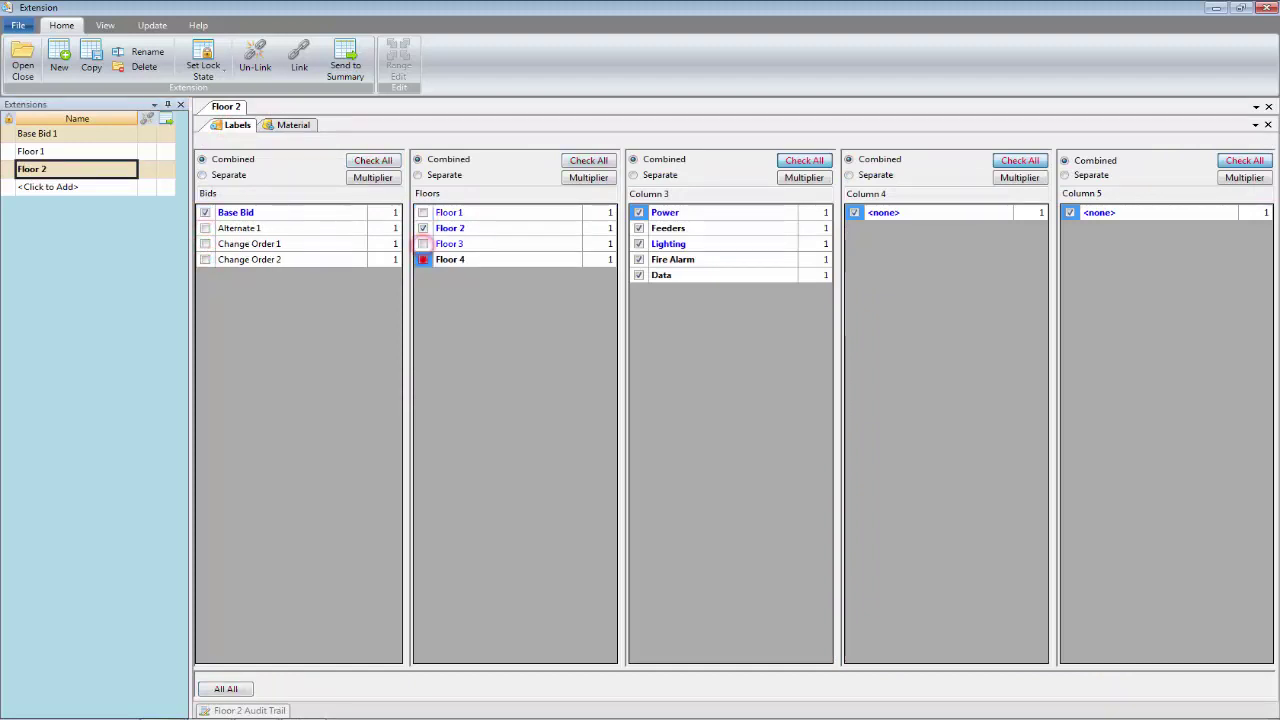
left_click(423, 259)
left_click(633, 175)
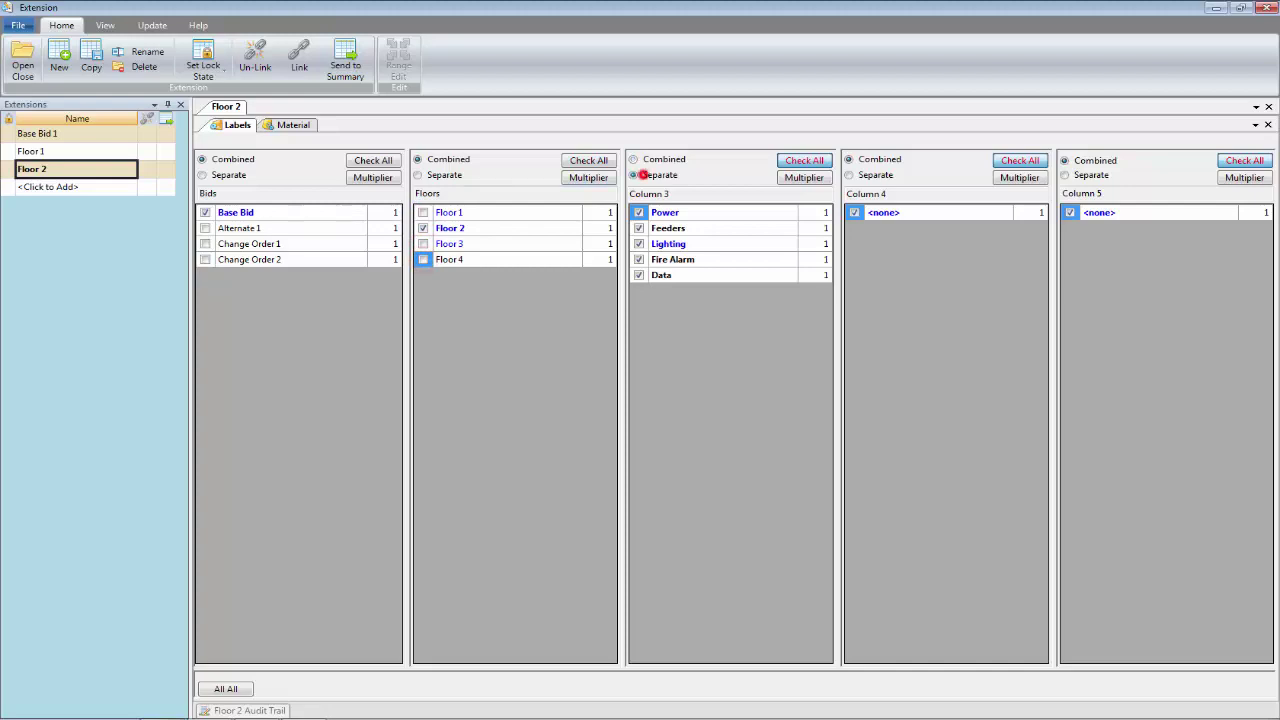
Step: Show the Floor 2 extension's material list and un-link the extension from automatic quantity, labor and price updates
left_click(291, 124)
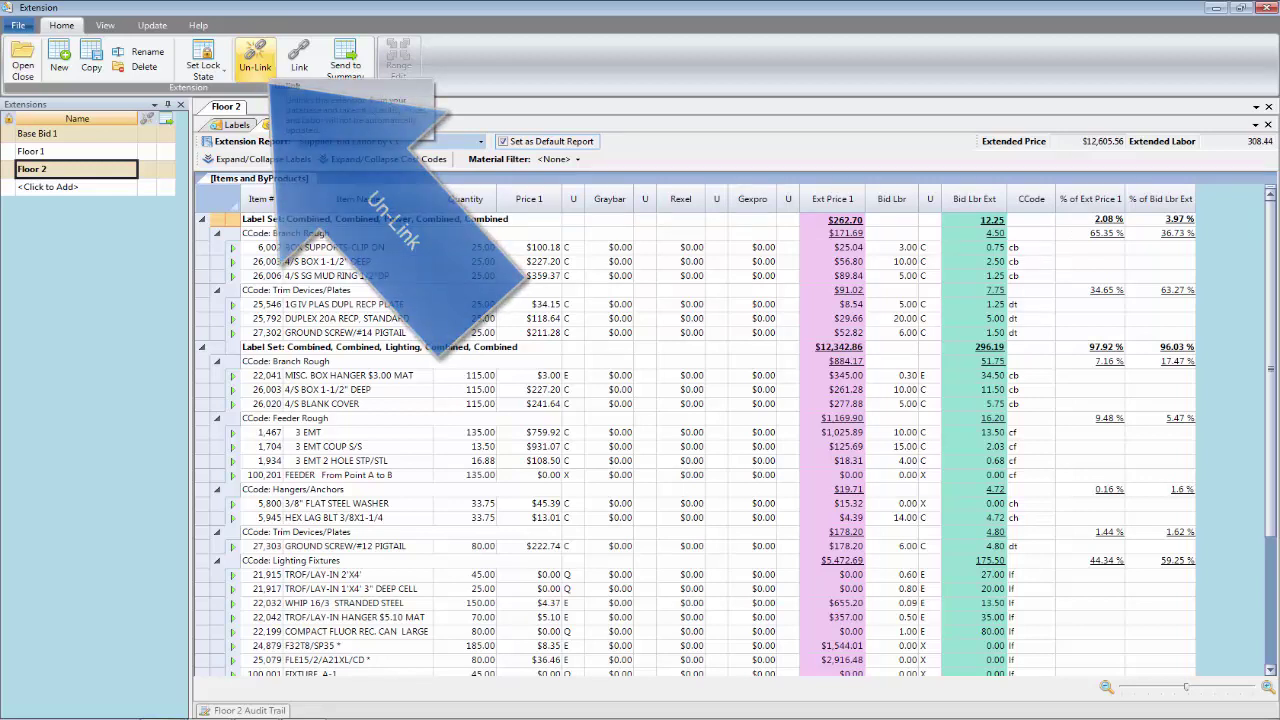
left_click(255, 58)
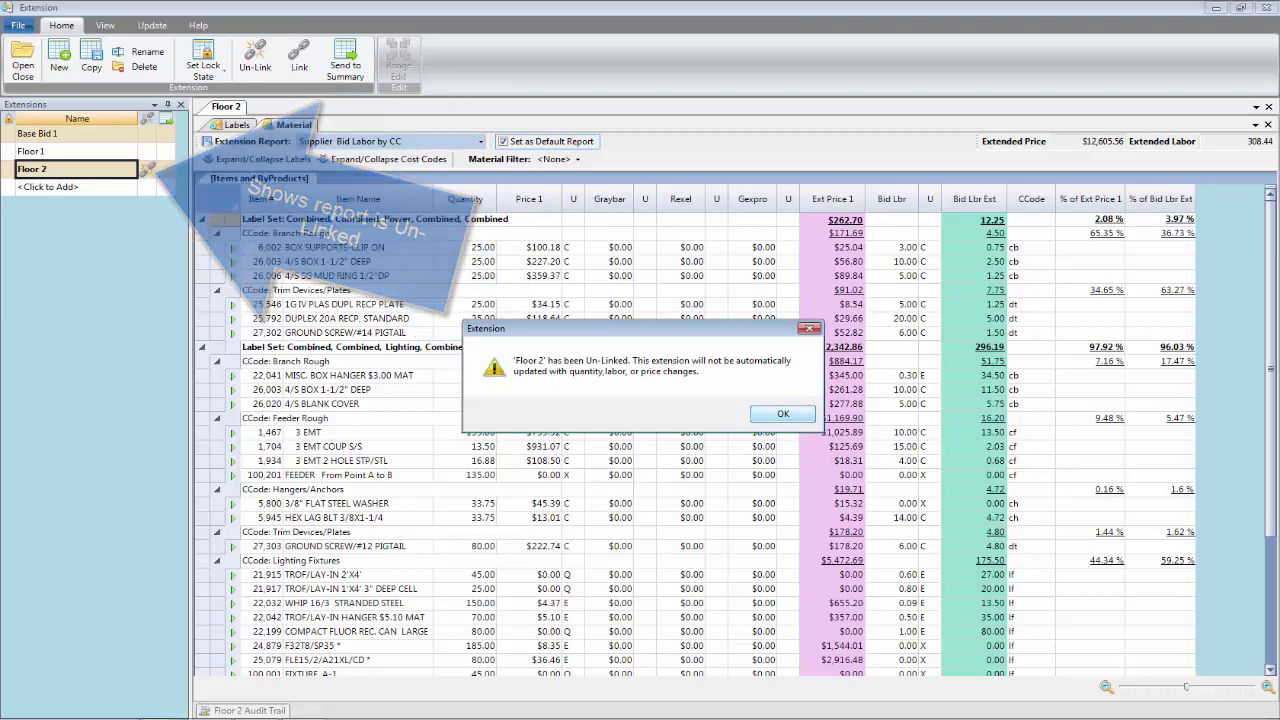
left_click(783, 413)
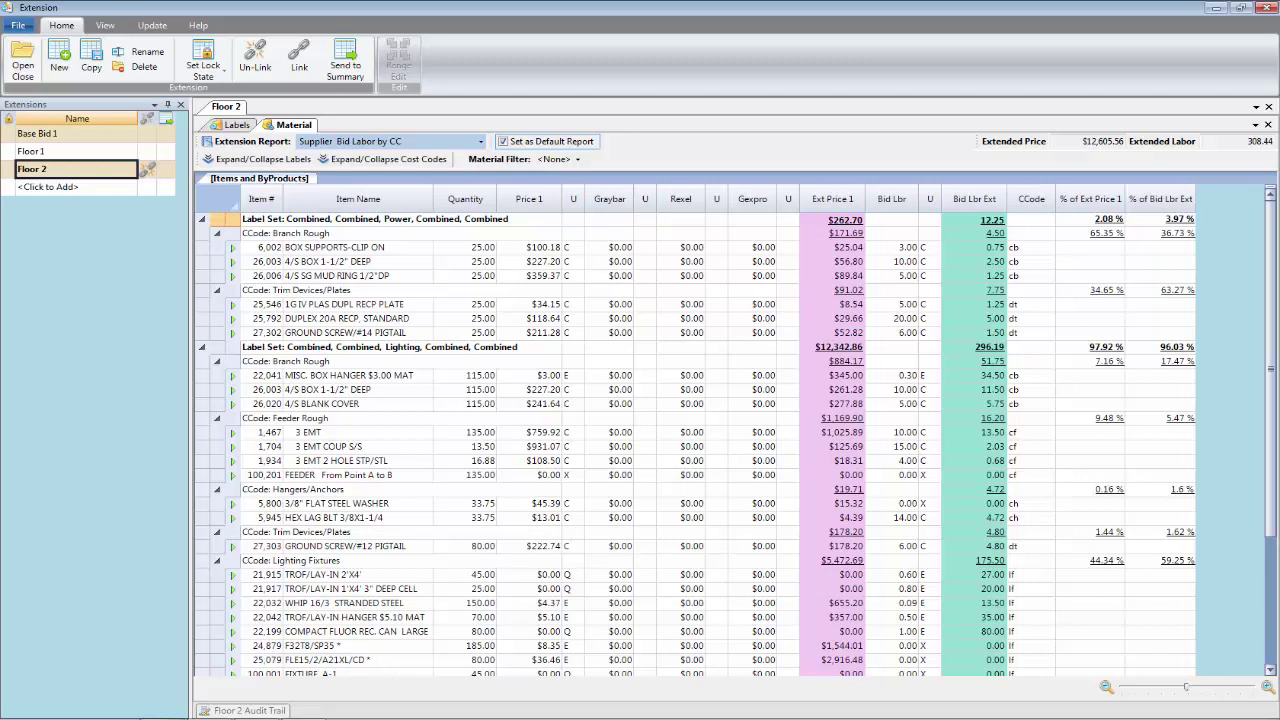
Step: Set Price 1 of the 4/S SG MUD RING 1/2"DP item in the Floor 2 extension to $200.00
left_click(529, 275)
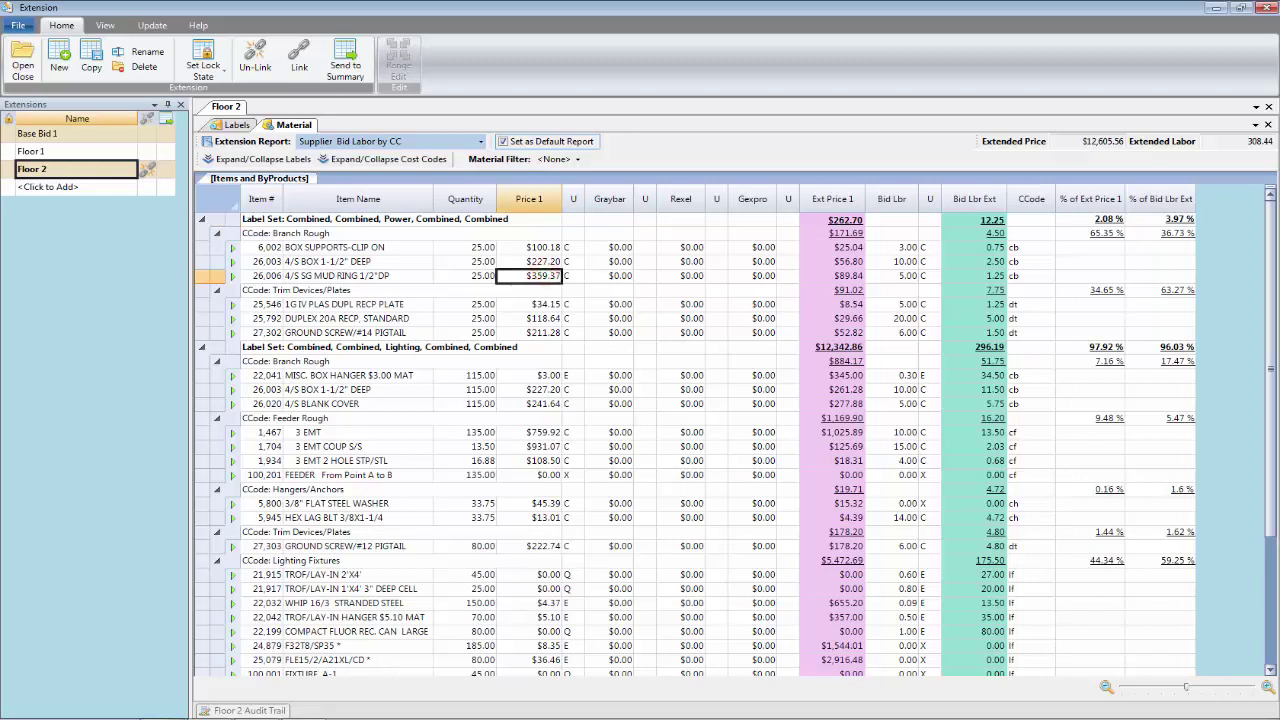
type("200")
key("Tab")
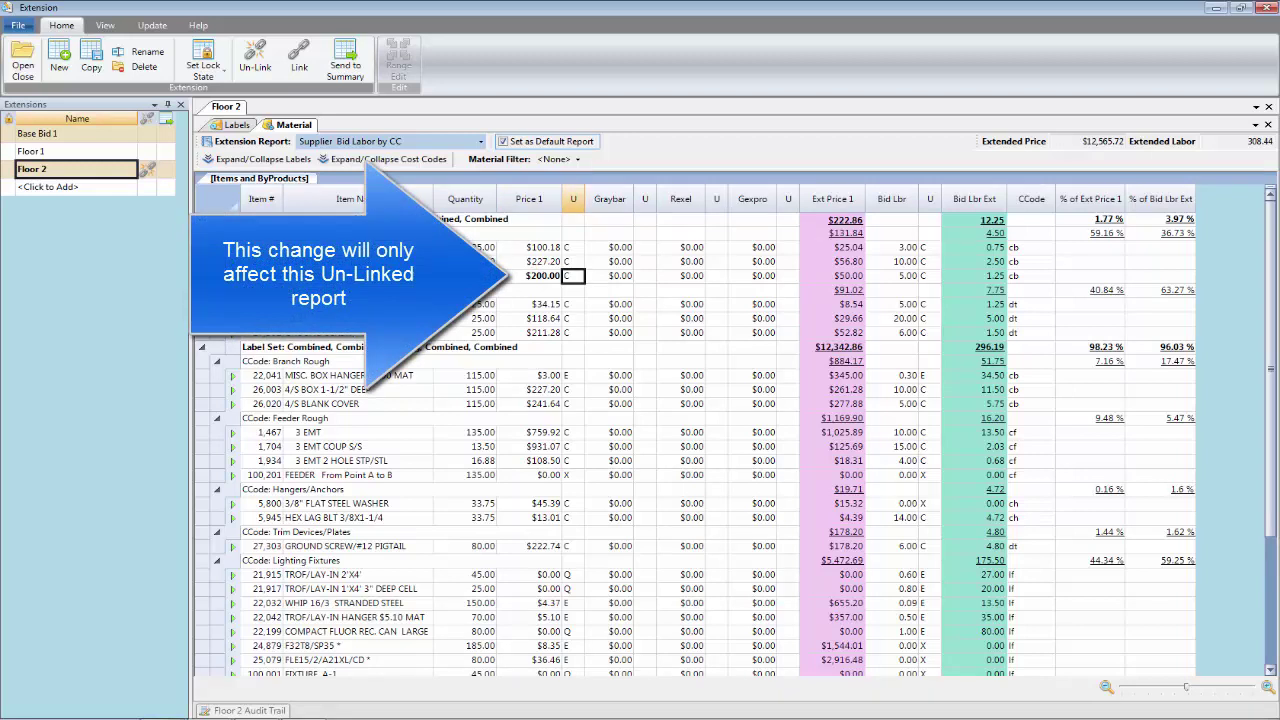
Step: Set the DUPLEX 20A RECP. STANDARD item's Price 1 to $101.00 and its bid labor to 15.00 in Floor 2
left_click(529, 318)
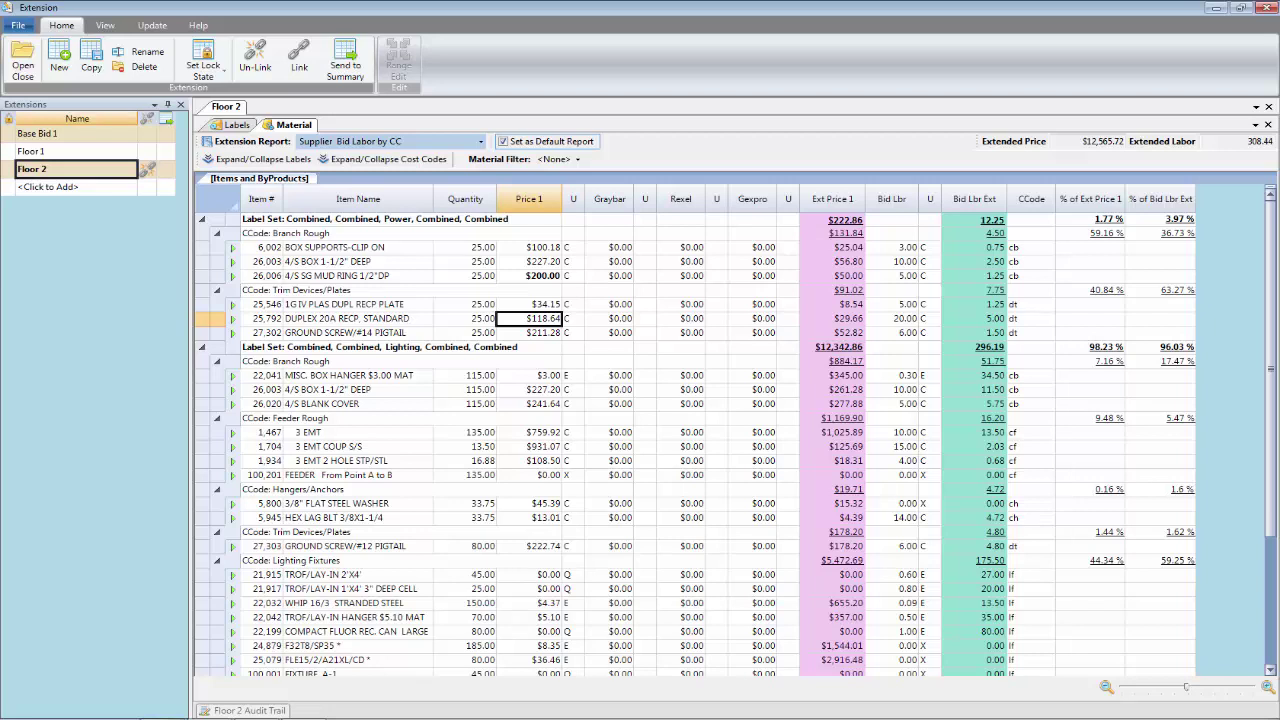
type("1.0001")
key("Return")
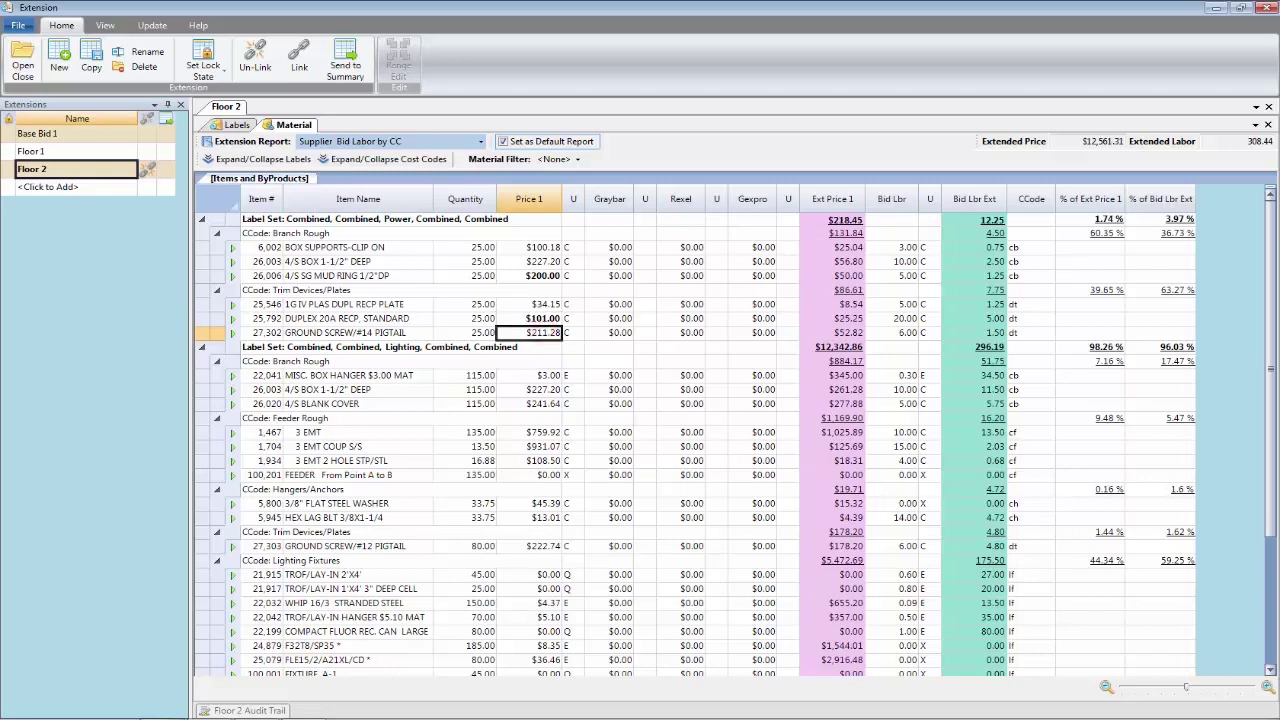
double_click(905, 318)
type("15")
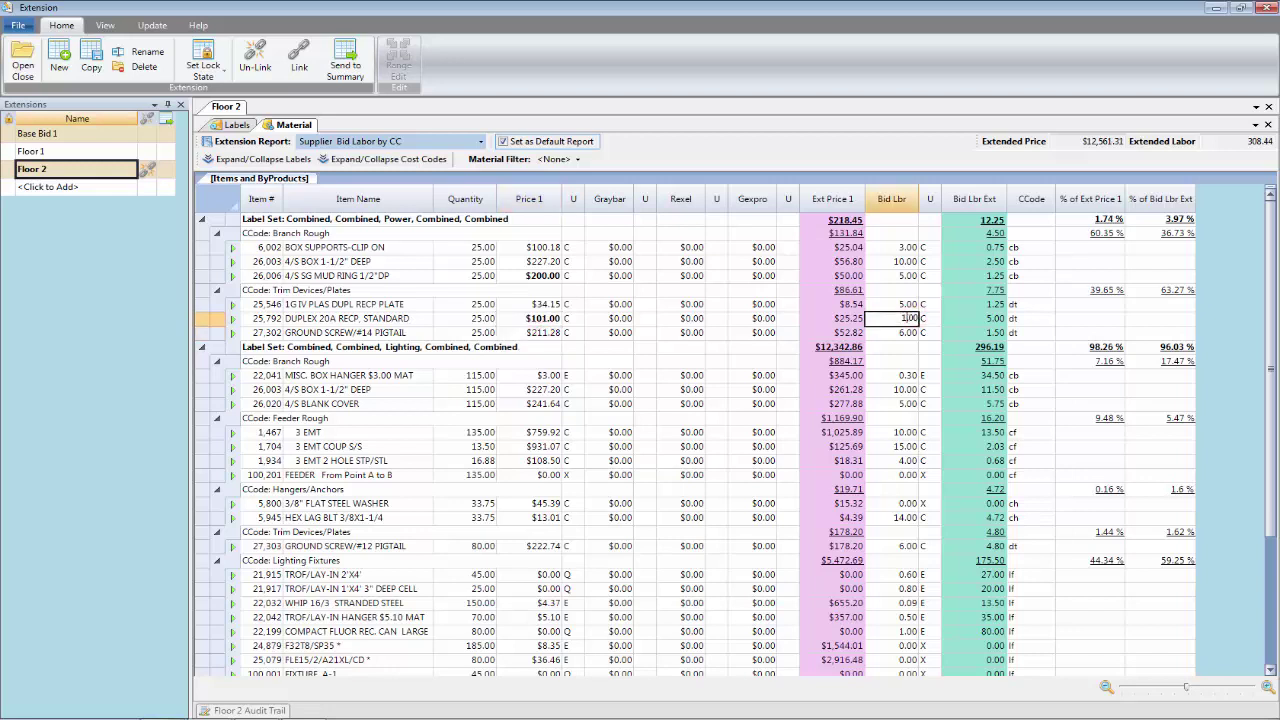
key("Return")
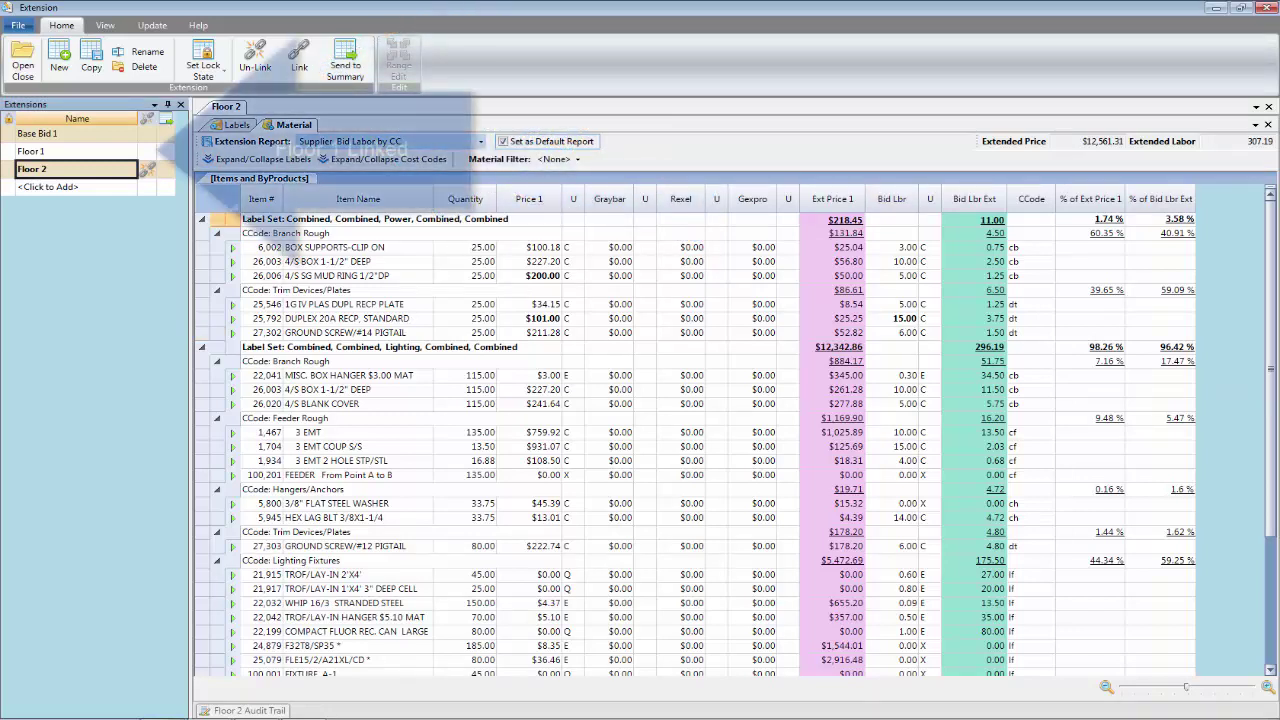
Step: Compare the 4/S SG MUD RING 1/2"DP item's price in the linked Floor 1 extension with the un-linked Floor 2 extension
left_click(98, 151)
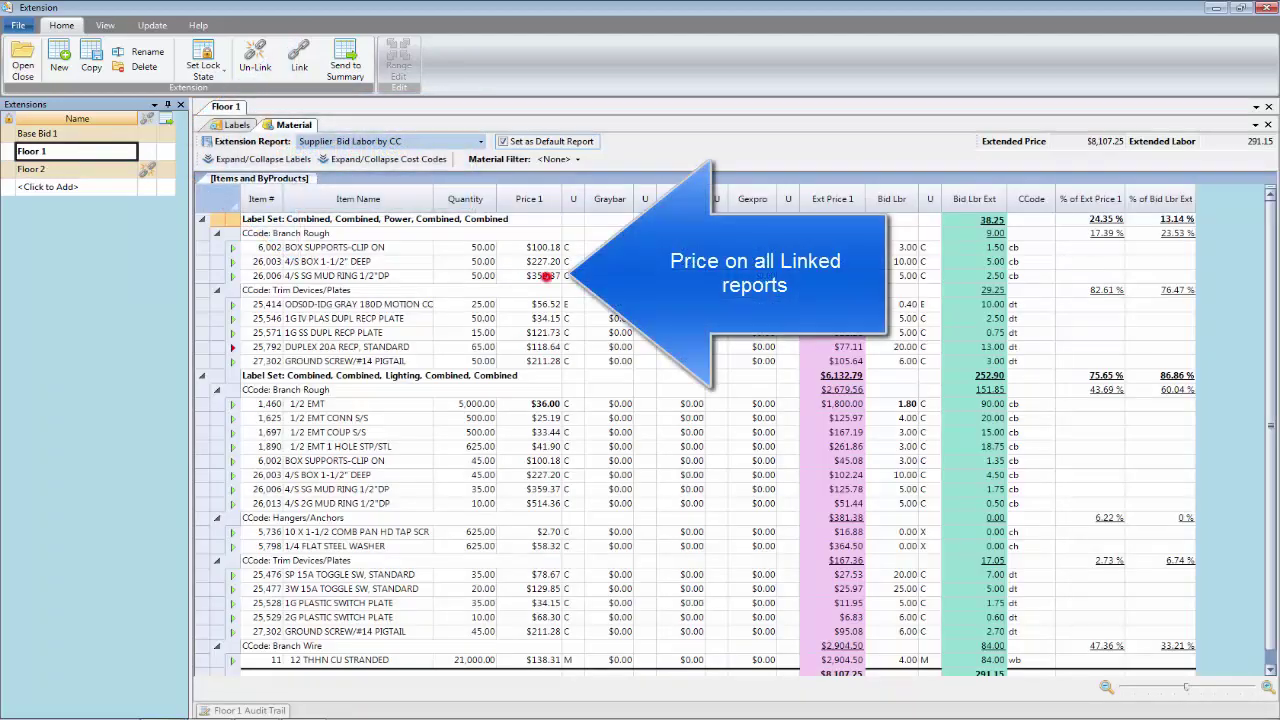
left_click(528, 275)
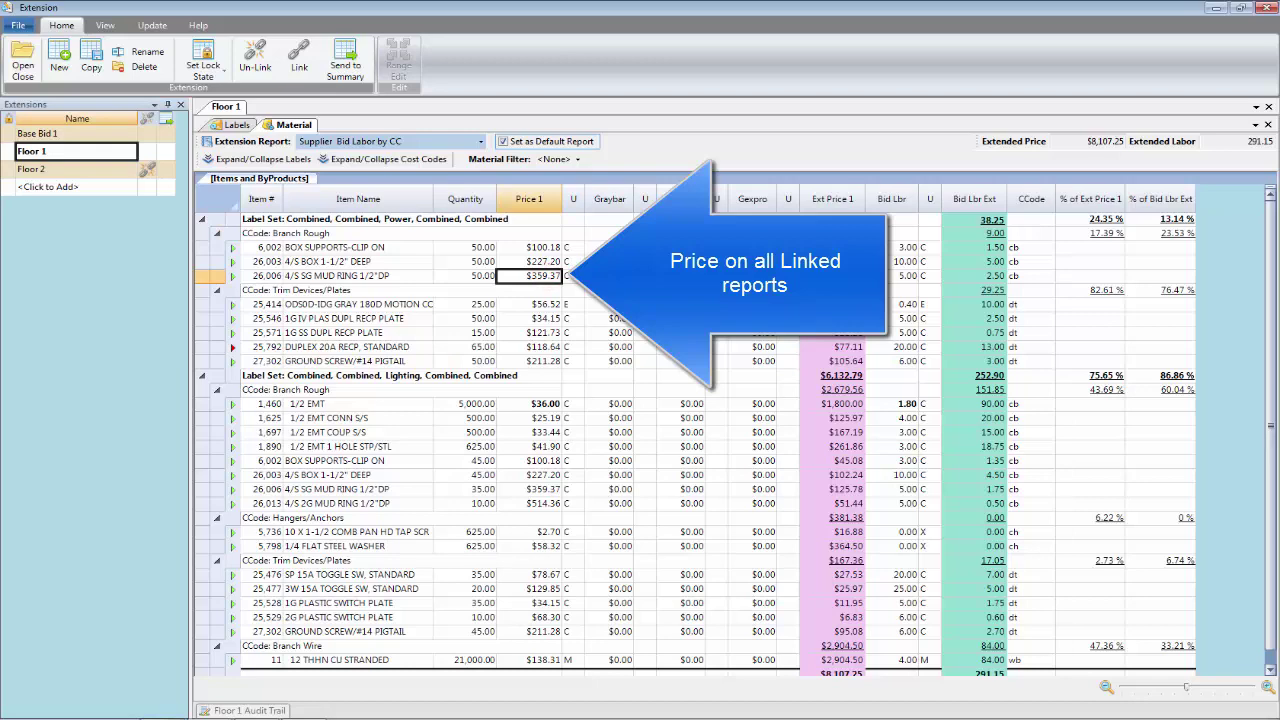
left_click(83, 168)
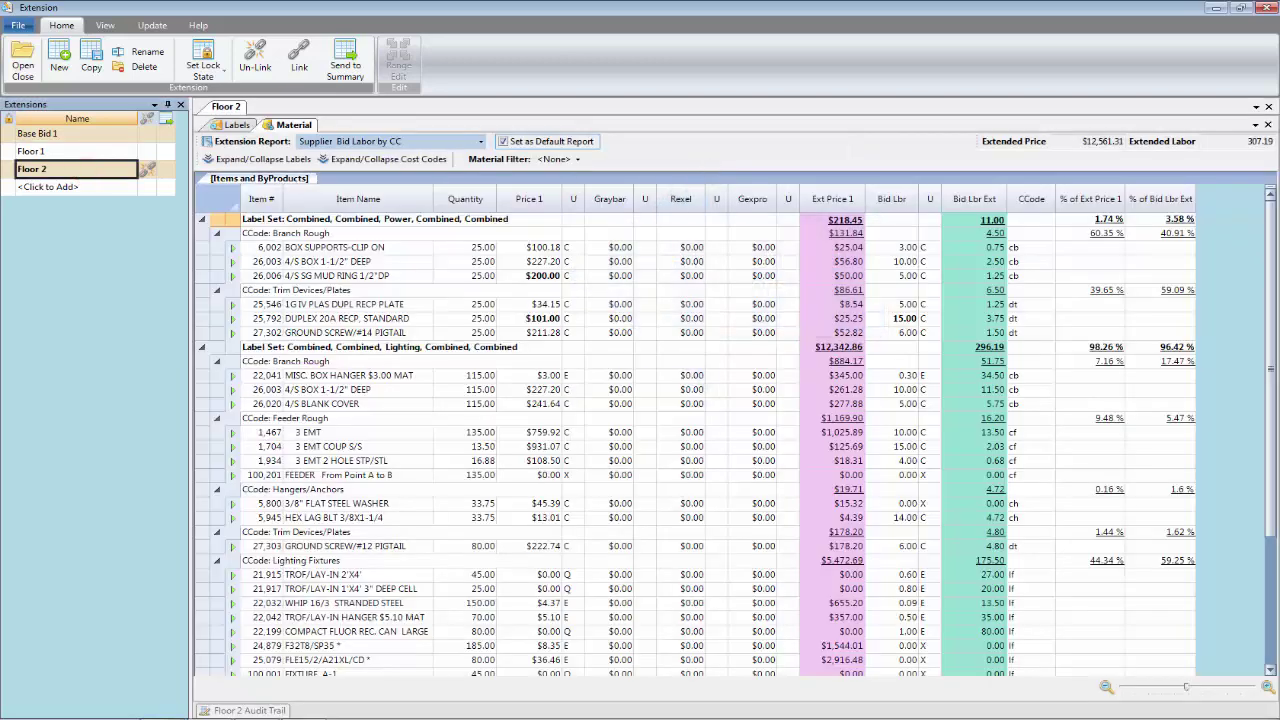
left_click(530, 275)
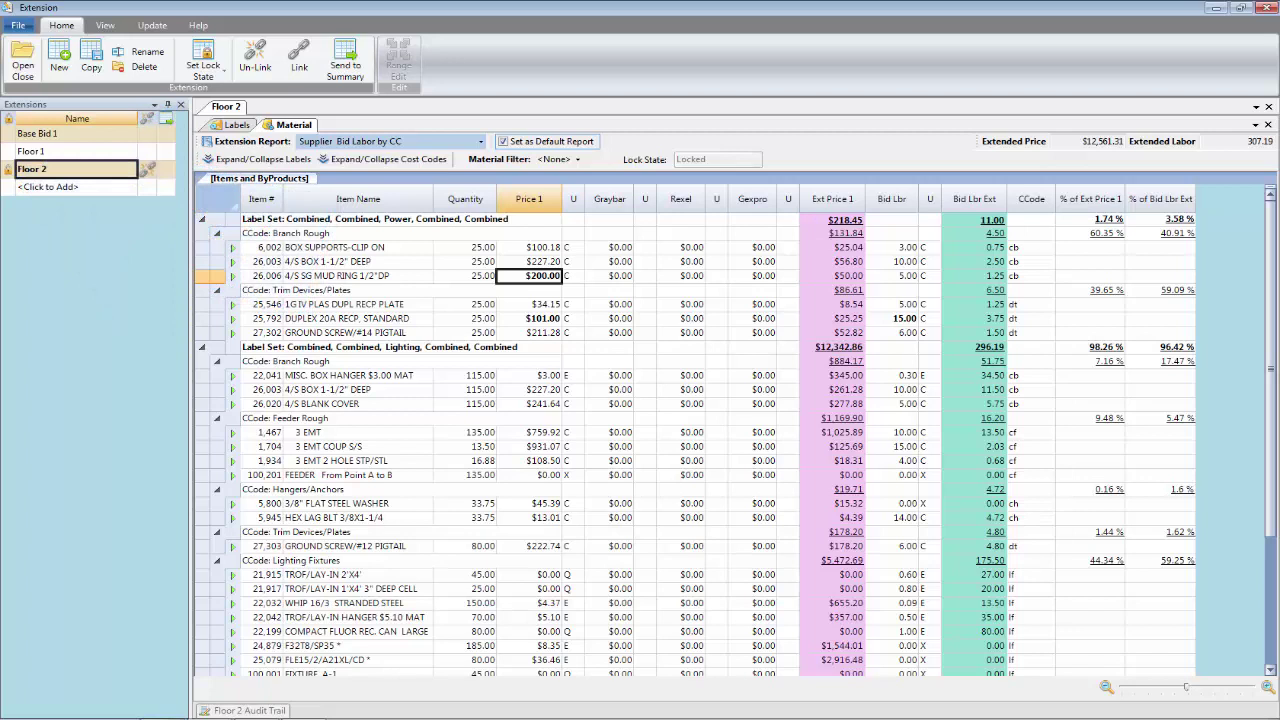
Step: Try to edit the BOX SUPPORTS-CLIP ON item's Price 1 in the locked Floor 2 extension
left_click(533, 249)
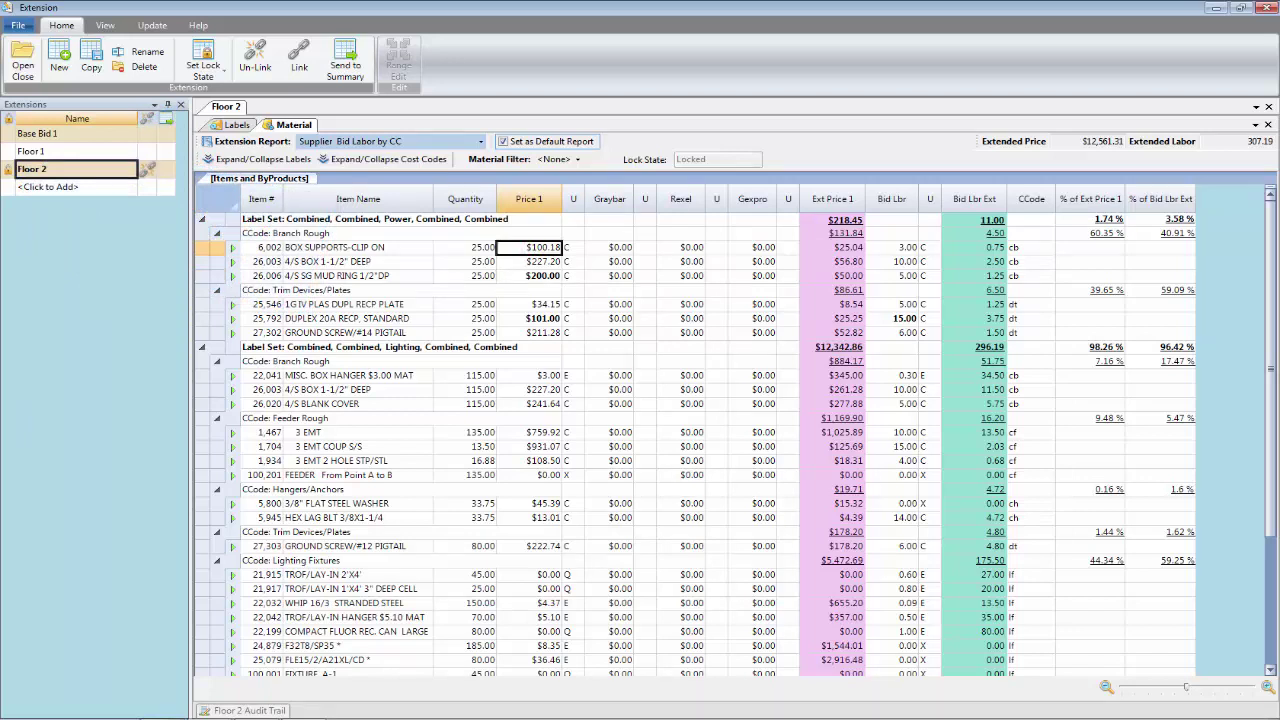
key("F2")
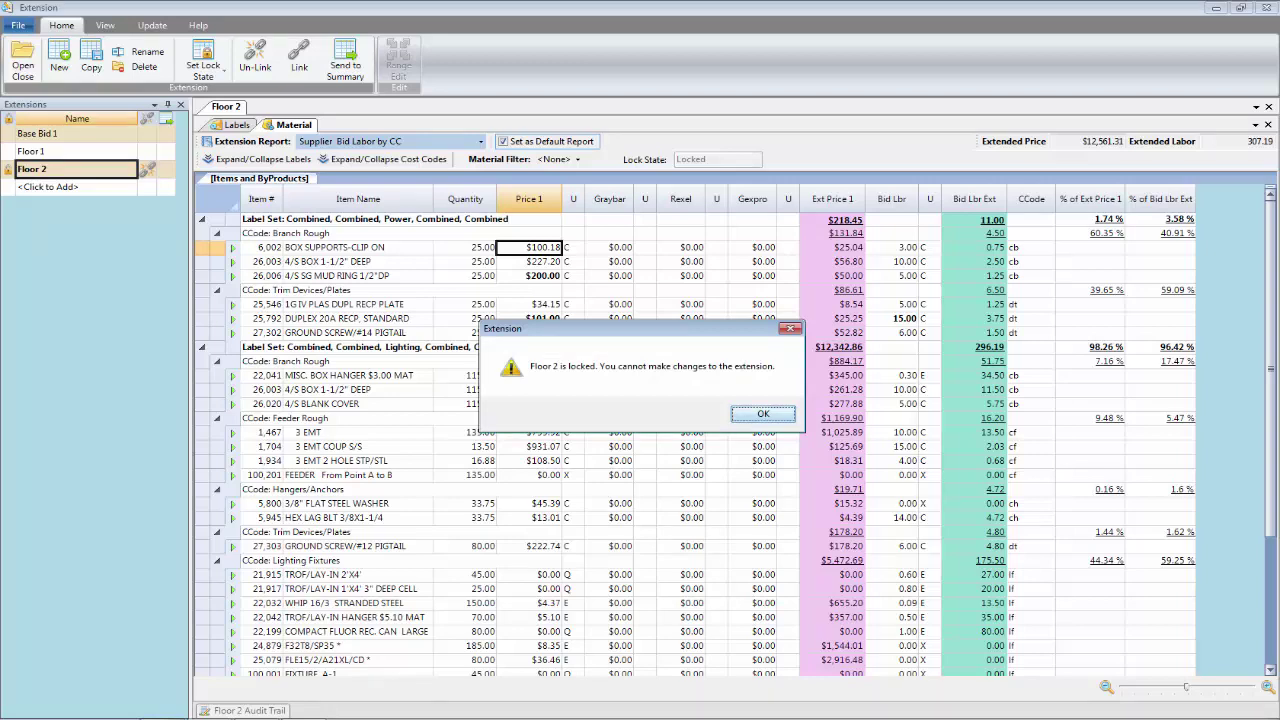
left_click(751, 409)
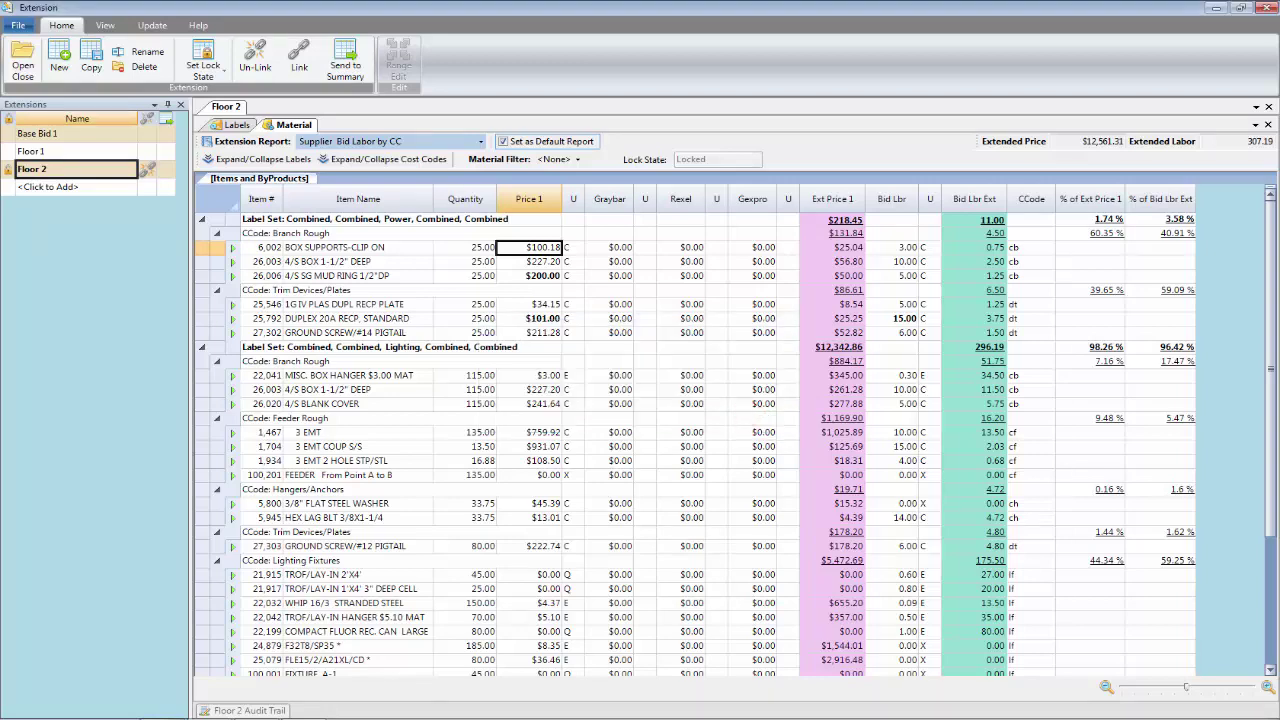
Step: Try to include the Floor 1 label in the locked Floor 2 extension, and return to its material list
left_click(238, 124)
left_click(423, 212)
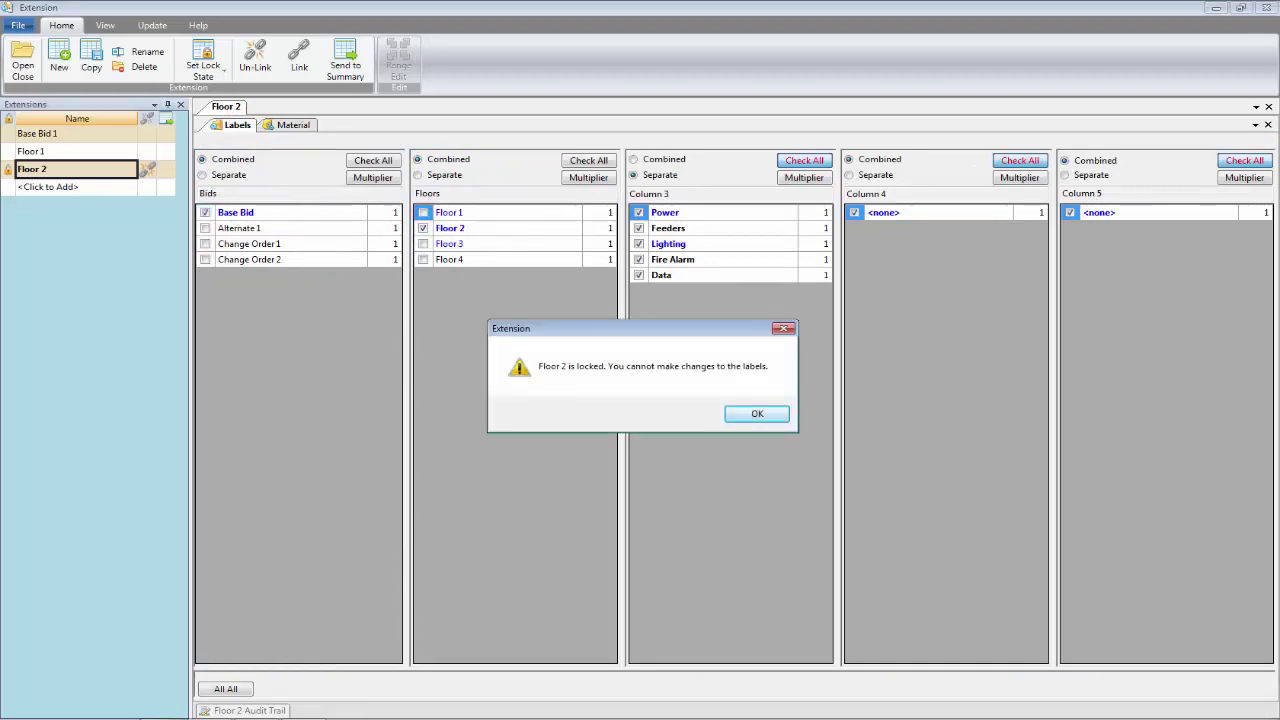
left_click(757, 413)
left_click(296, 124)
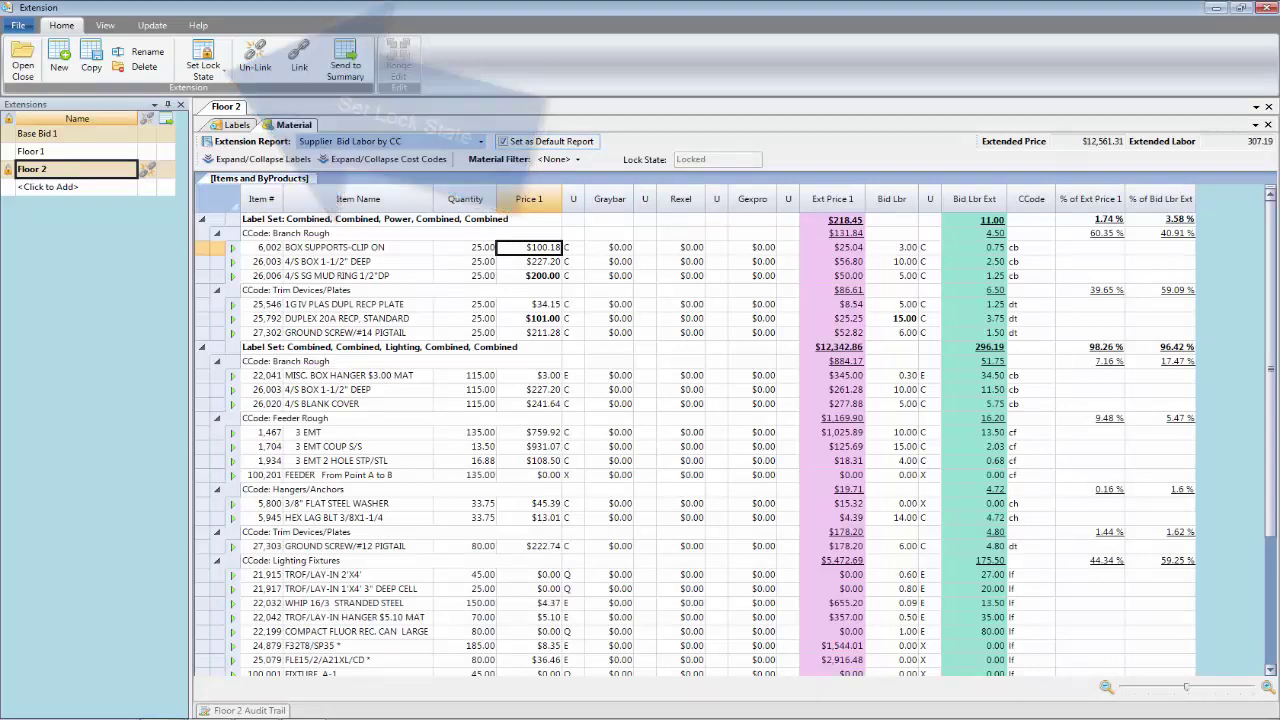
Step: Open the Base Bid 1 extension and send its totals to the Bid Summary
left_click(60, 133)
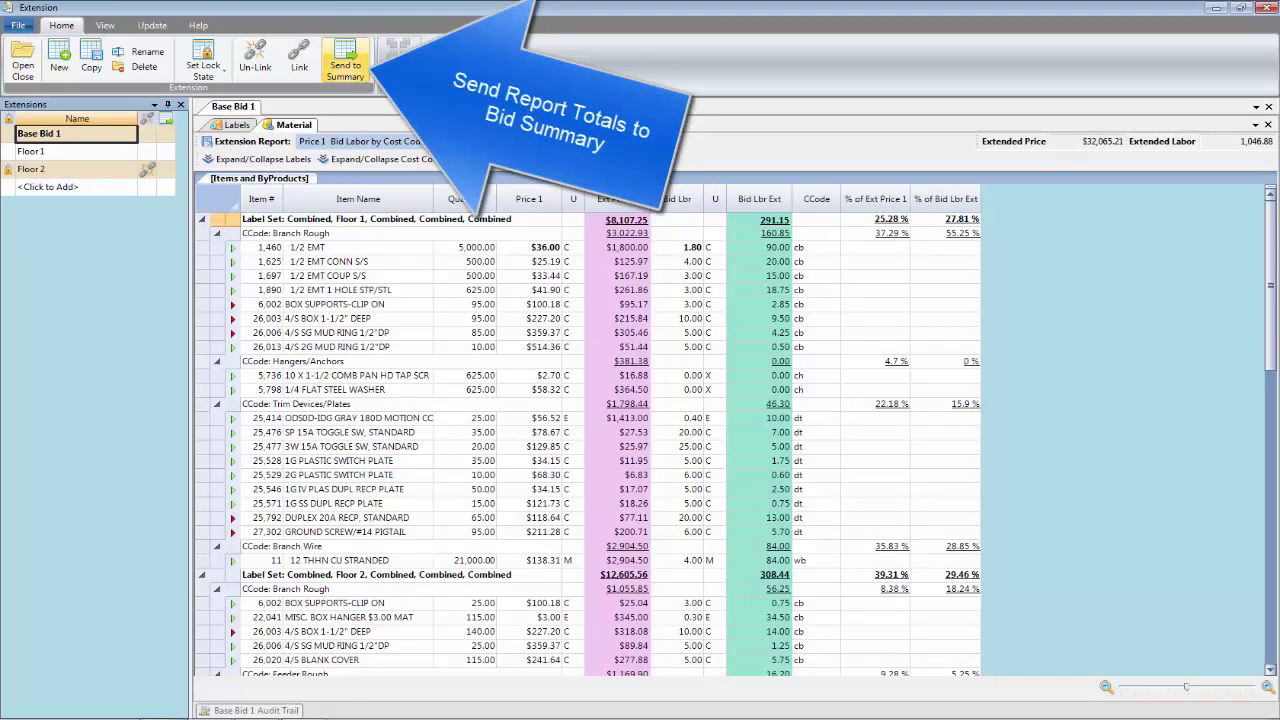
left_click(345, 60)
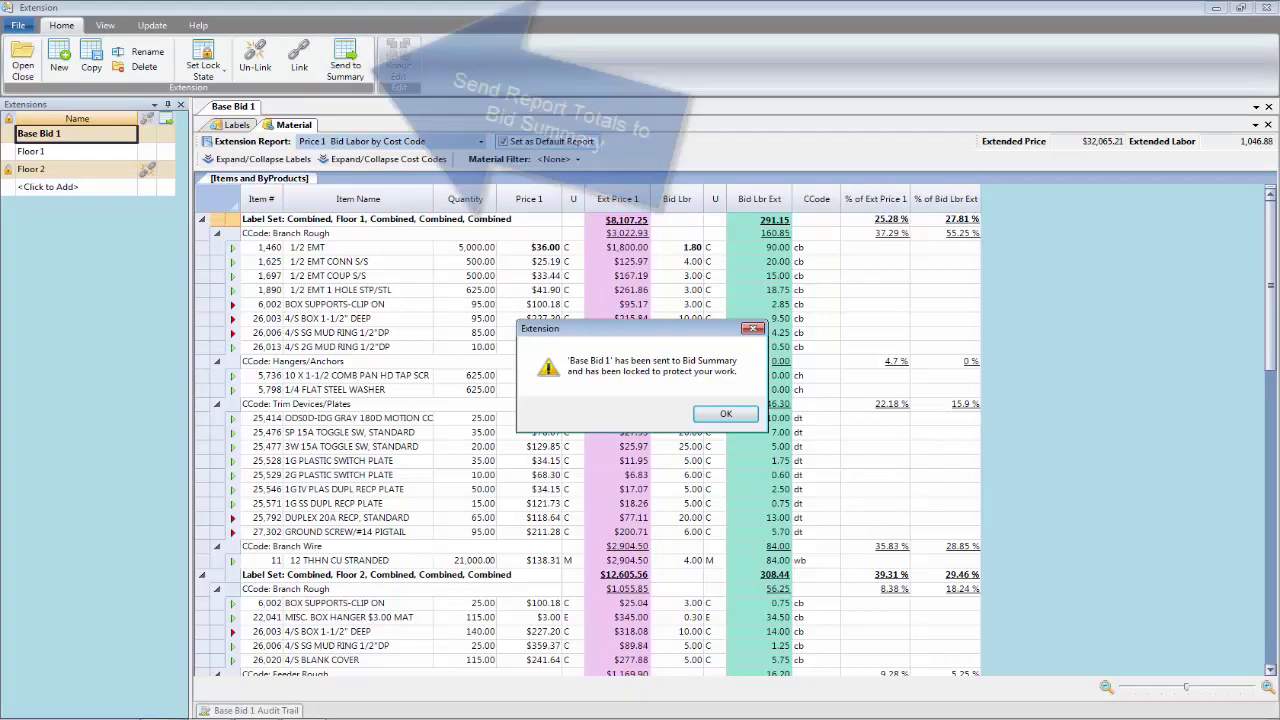
left_click(726, 413)
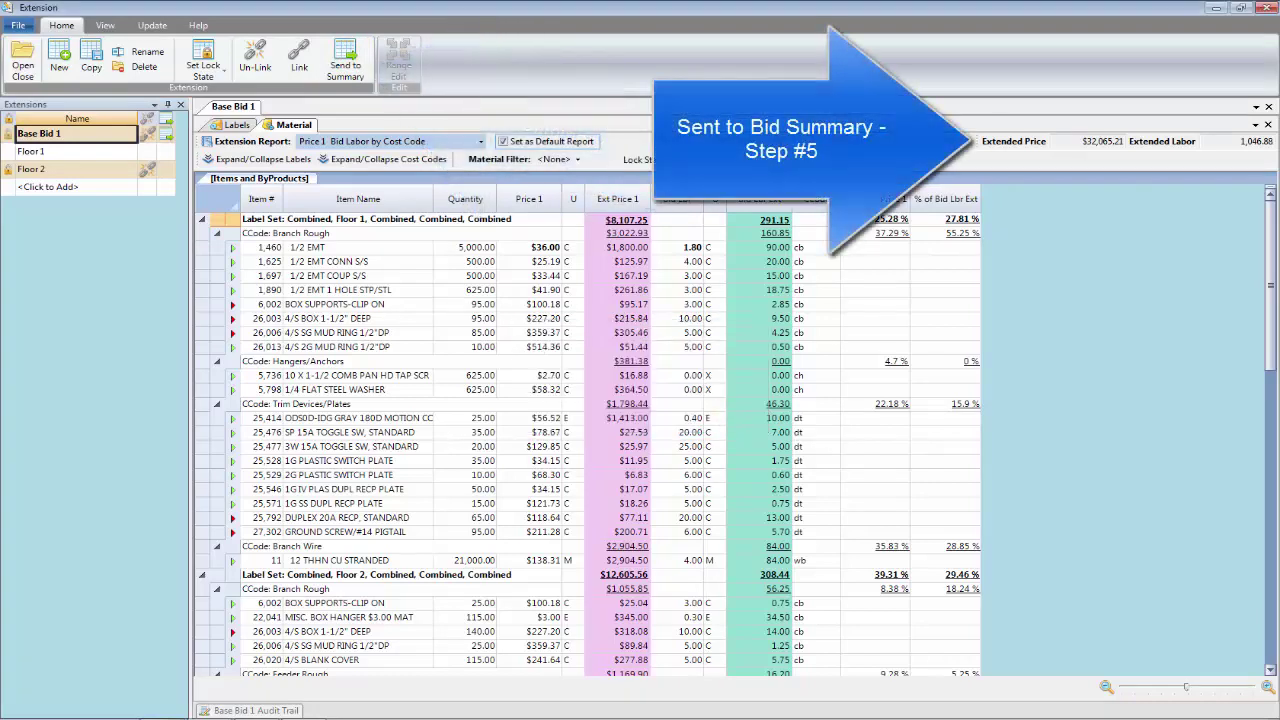